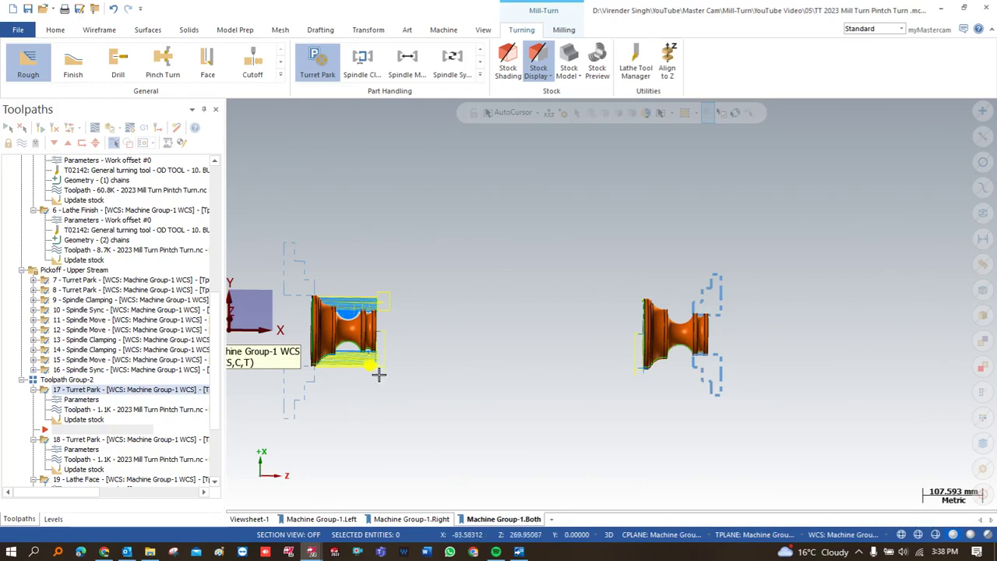
# Hide the toolpath display and fit both shaded turned parts in the view
pyautogui.scroll(3, 366, 358)
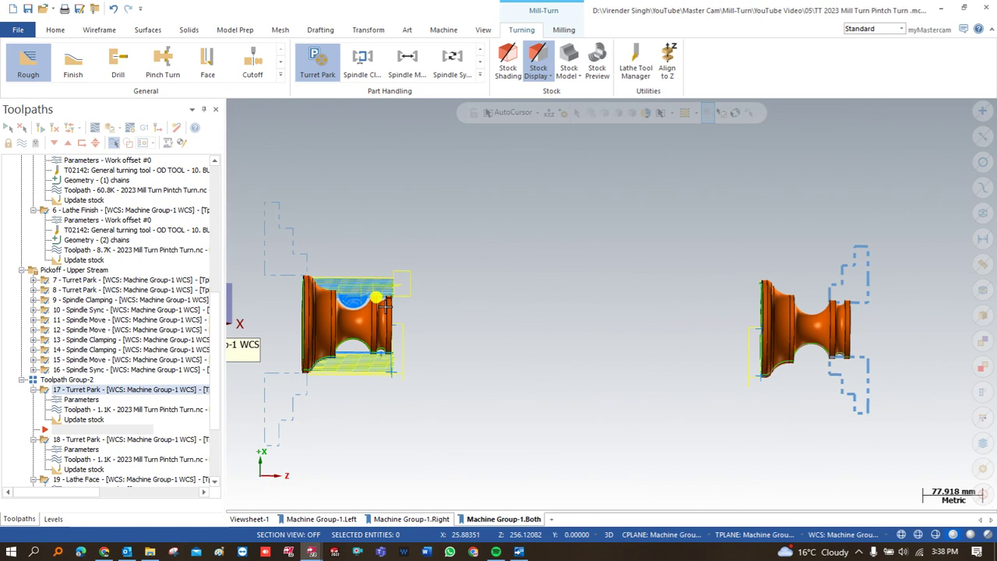
pyautogui.scroll(-1, 444, 256)
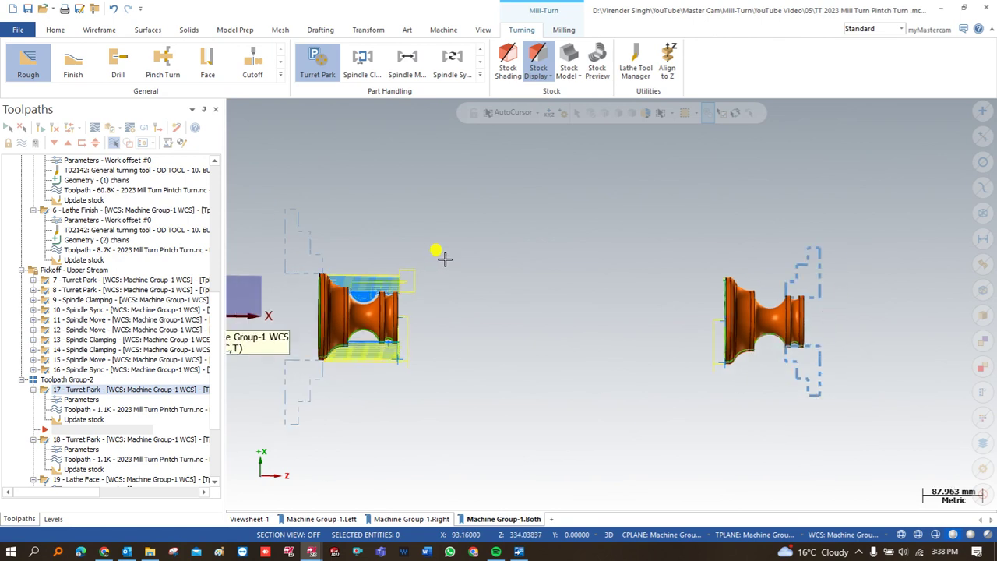
pyautogui.scroll(1, 392, 336)
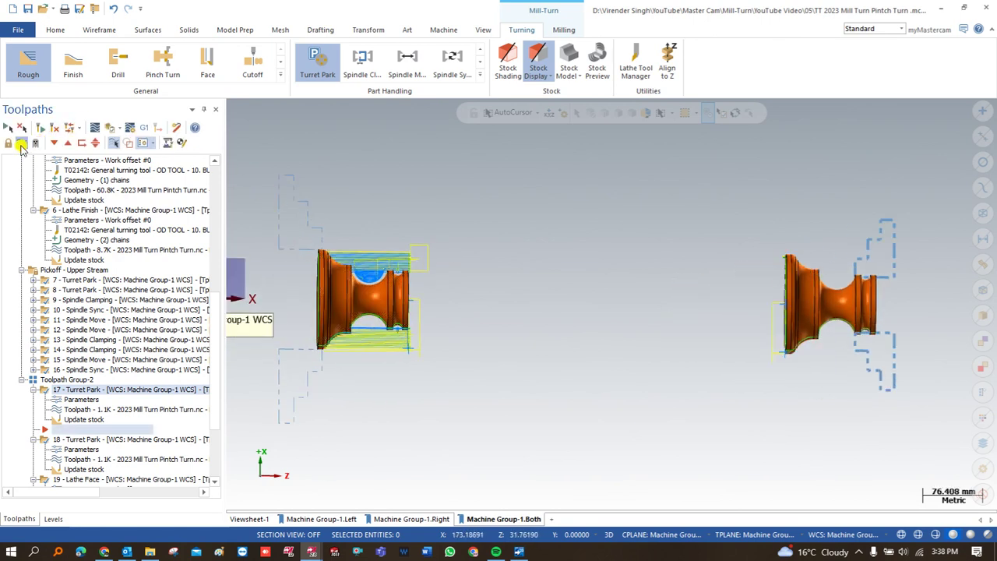
pyautogui.click(22, 142)
pyautogui.scroll(1, 392, 327)
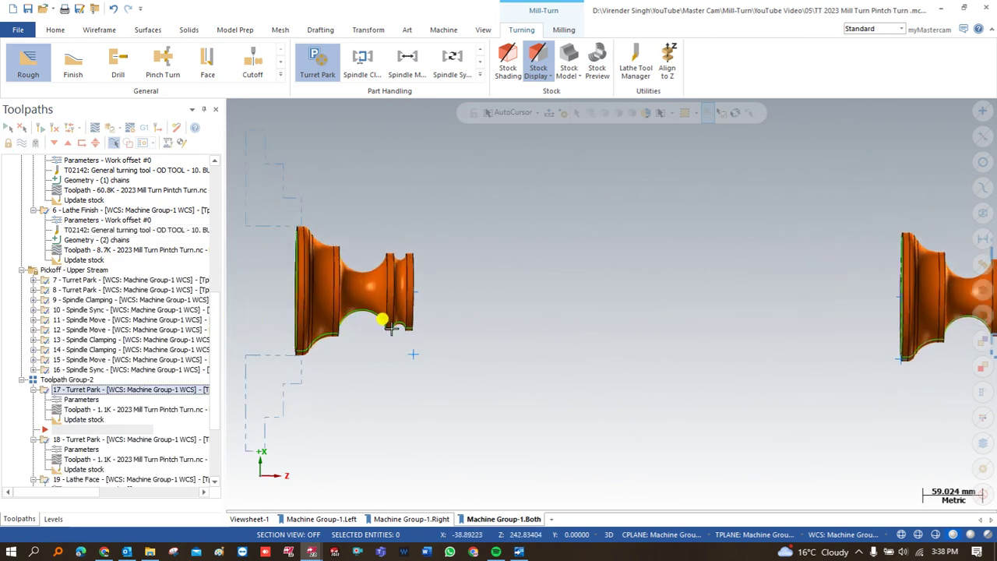
pyautogui.rightClick(438, 239)
pyautogui.click(465, 313)
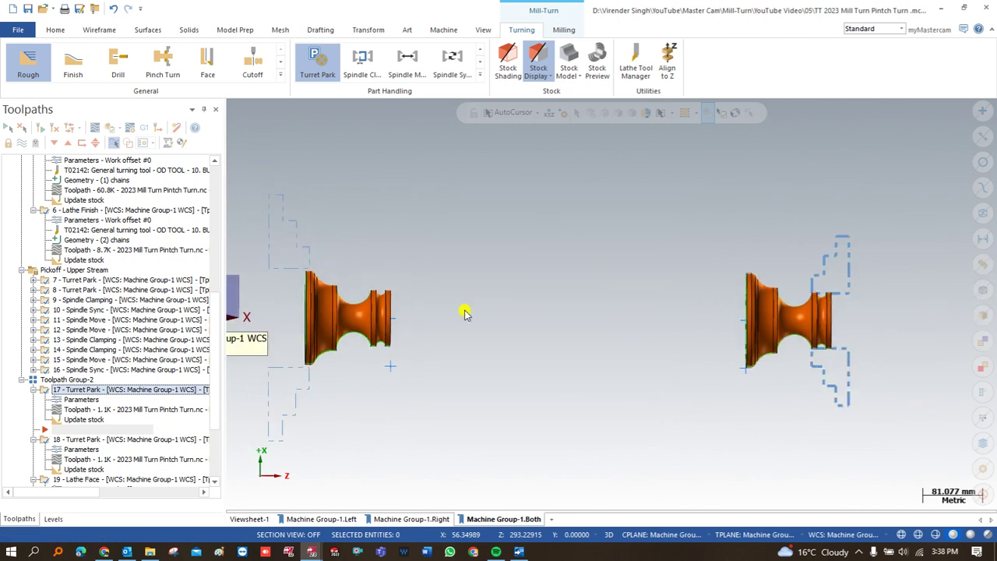
pyautogui.scroll(-2, 464, 312)
pyautogui.scroll(3, 350, 319)
pyautogui.scroll(-1, 282, 337)
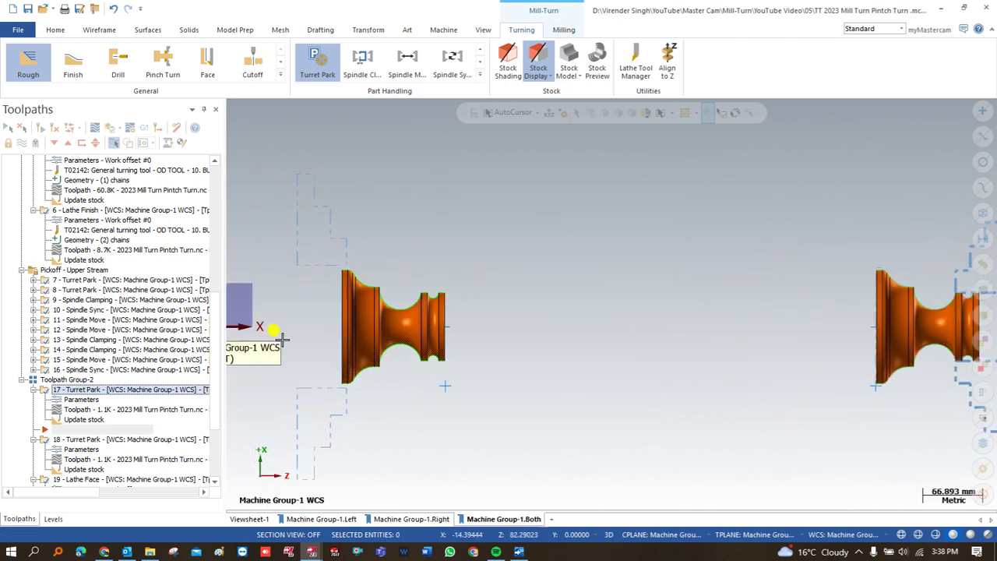
pyautogui.scroll(1, 282, 337)
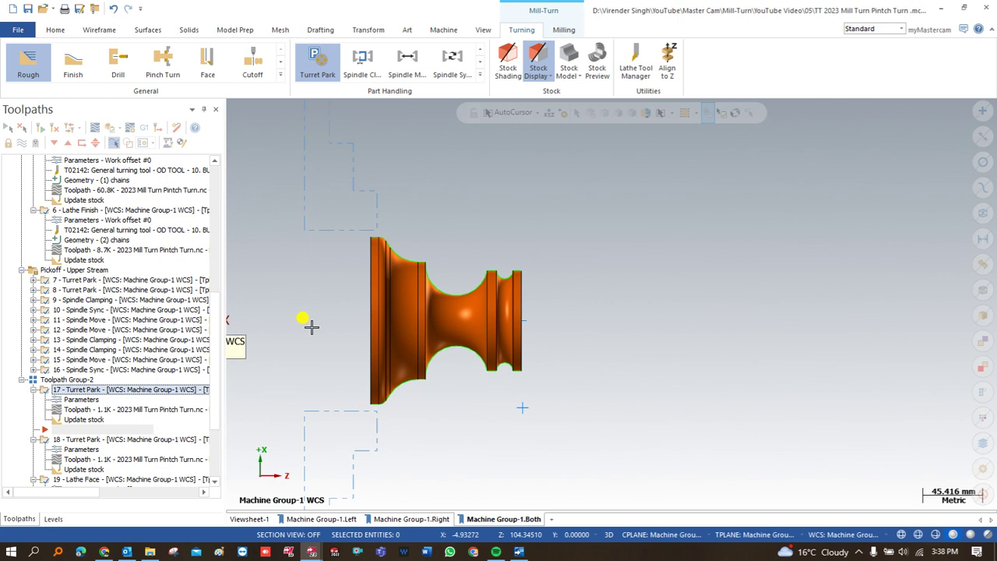
pyautogui.click(280, 74)
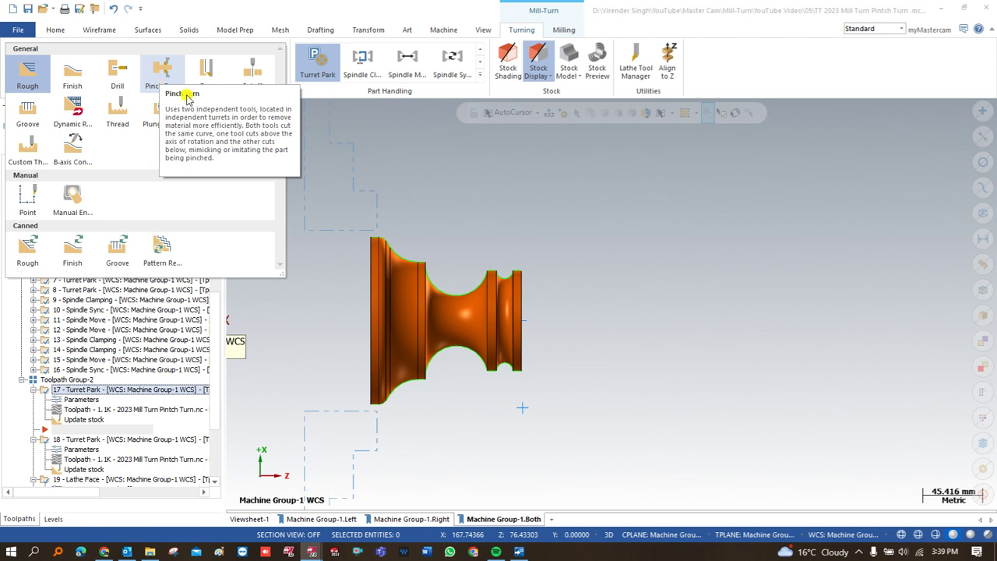
pyautogui.click(418, 181)
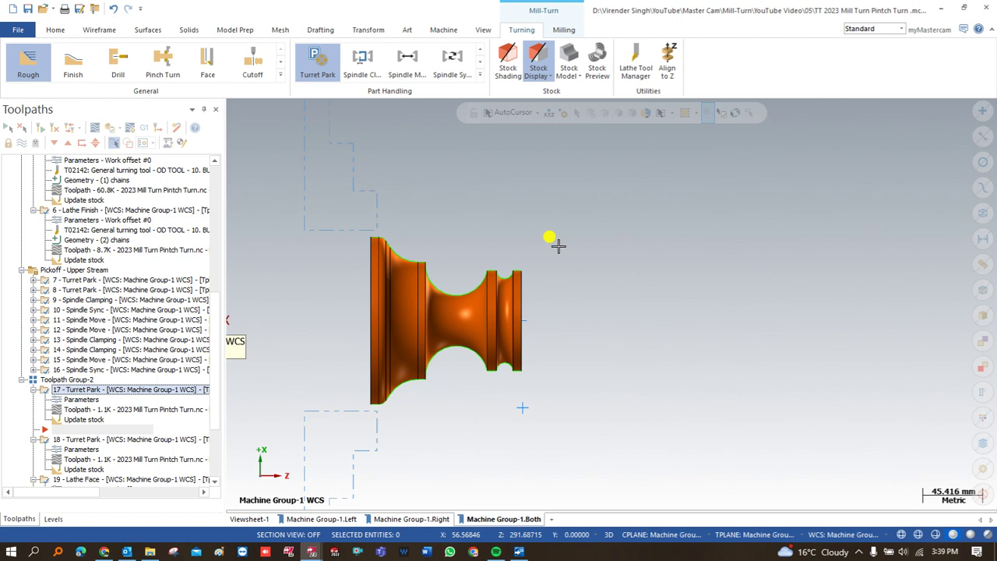
pyautogui.scroll(-3, 351, 278)
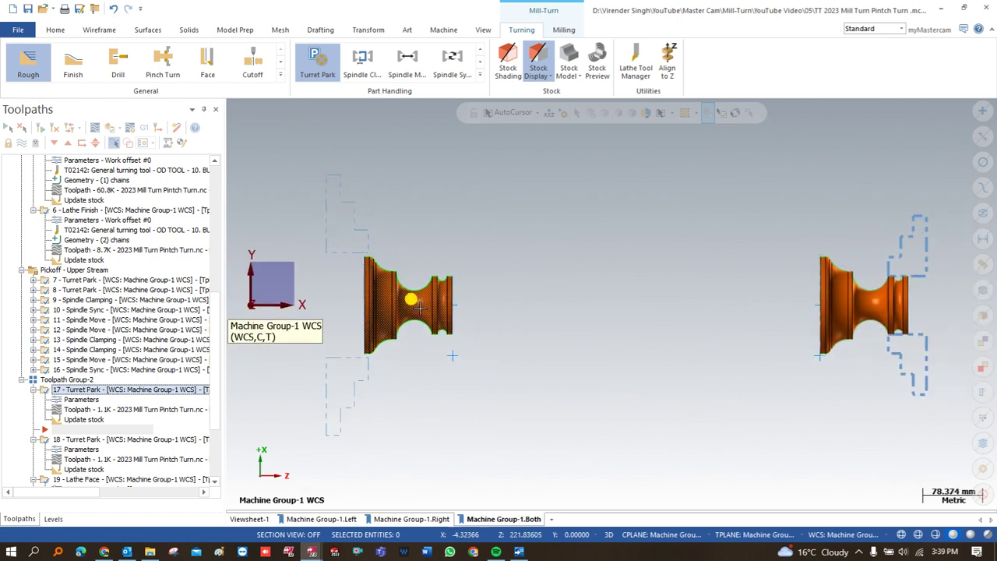
pyautogui.scroll(-3, 363, 279)
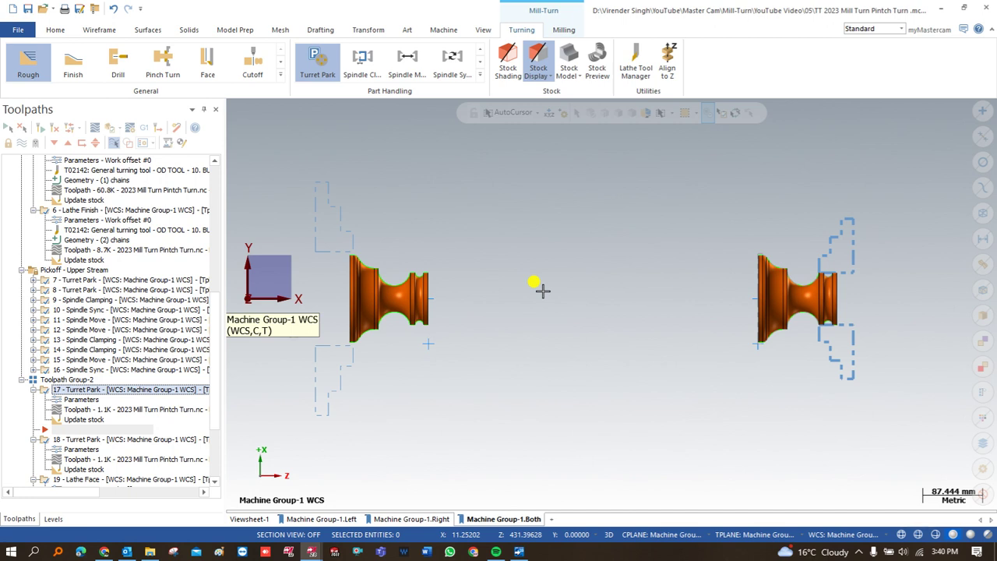
# Bring Mastercam Simulator forward, then zoom and orbit to inspect the loaded mill-turn machine
pyautogui.moveTo(311, 551)
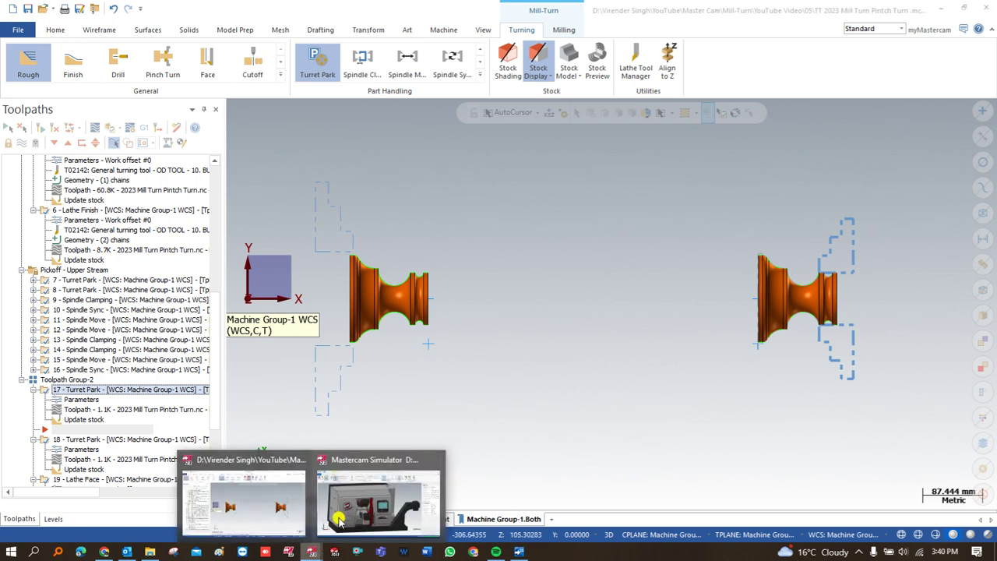
pyautogui.click(373, 491)
pyautogui.scroll(-5, 380, 288)
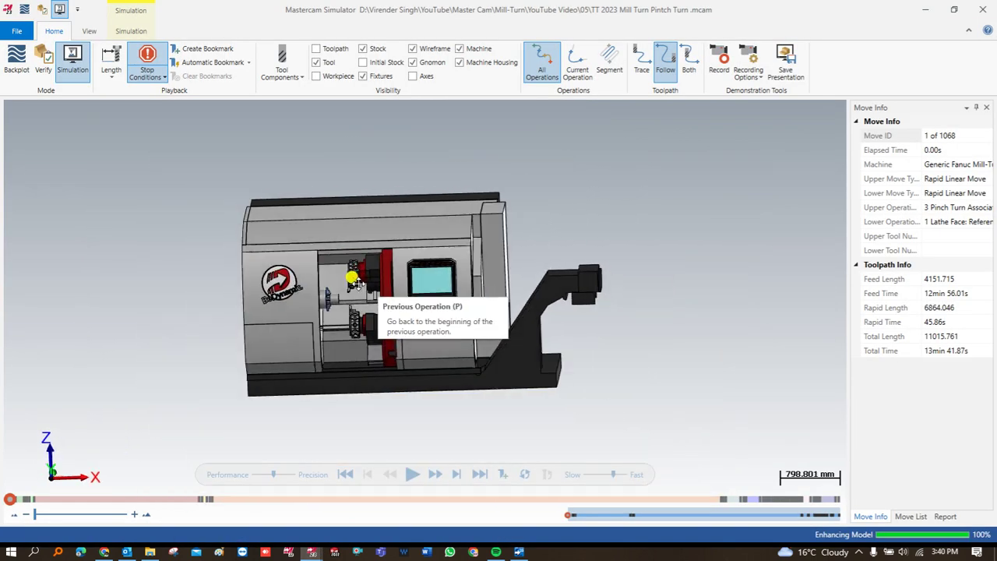
pyautogui.moveTo(362, 286); pyautogui.dragTo(376, 288, button='middle')
pyautogui.scroll(3, 364, 300)
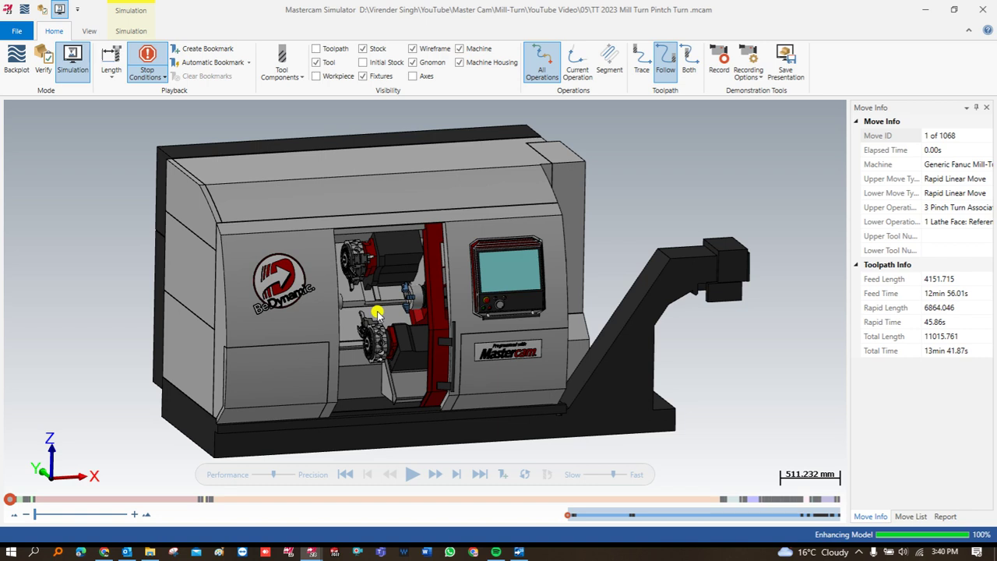
pyautogui.moveTo(376, 312)
pyautogui.mouseDown(button='middle')
pyautogui.moveTo(367, 318)
pyautogui.moveTo(350, 296)
pyautogui.moveTo(367, 309)
pyautogui.mouseUp(button='middle')
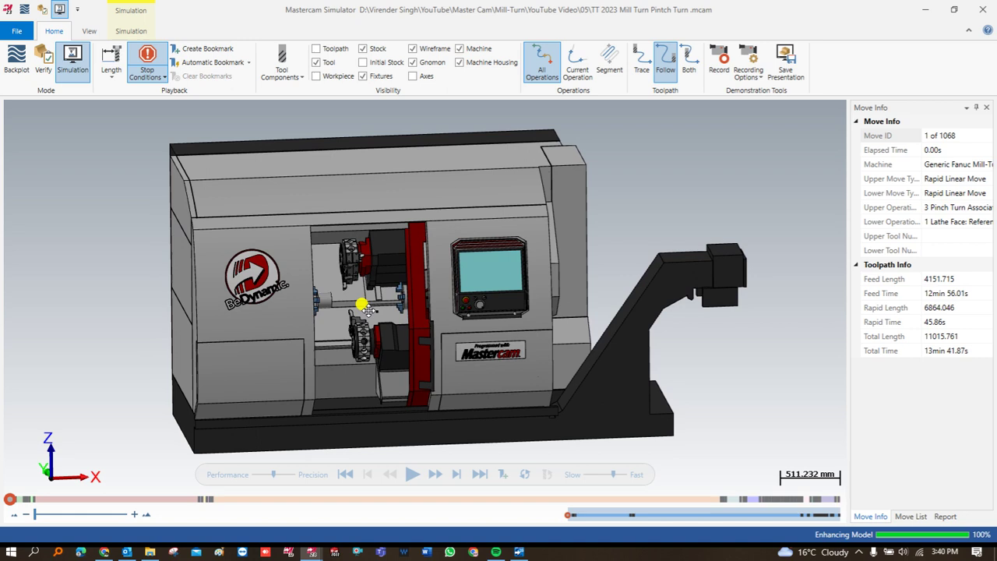
pyautogui.scroll(1, 359, 330)
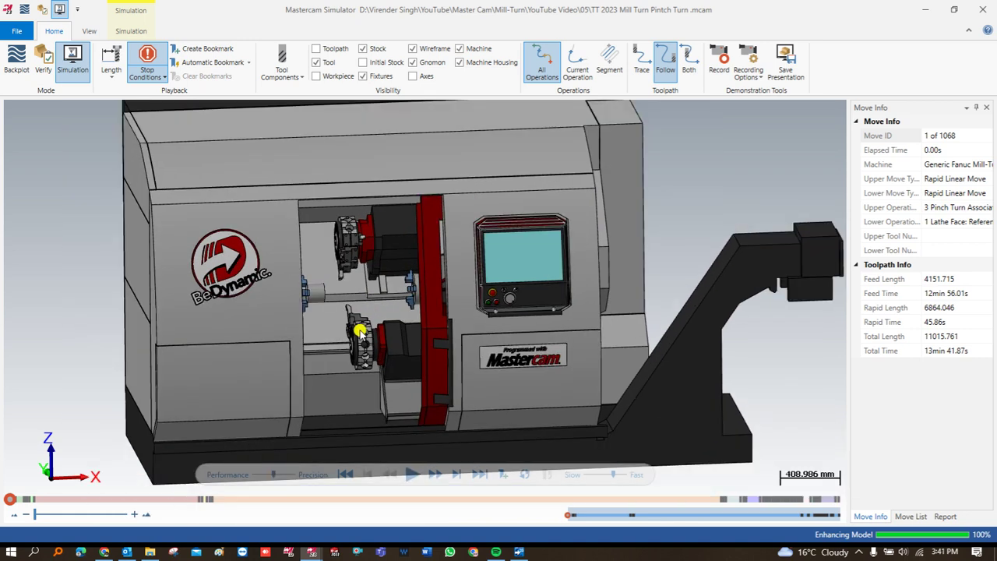
pyautogui.scroll(-1, 358, 330)
pyautogui.moveTo(358, 324); pyautogui.dragTo(359, 313, button='middle')
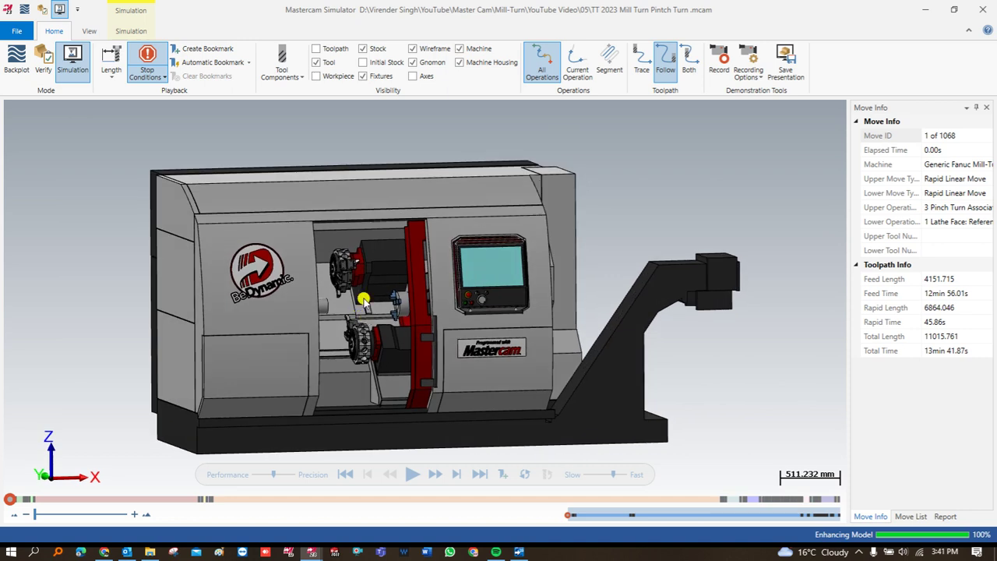
pyautogui.scroll(3, 363, 299)
pyautogui.scroll(-2, 359, 273)
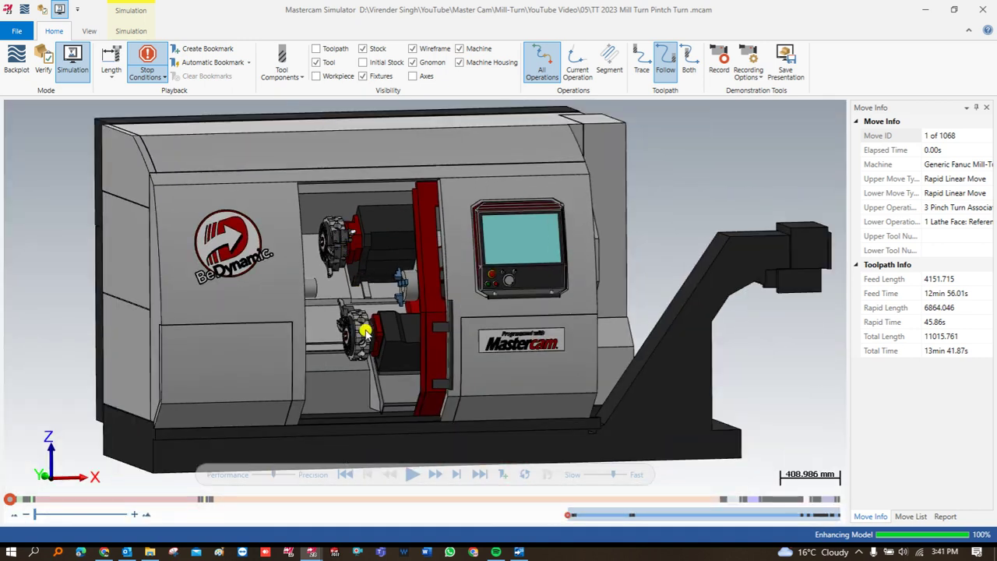
pyautogui.moveTo(365, 331); pyautogui.dragTo(358, 331, button='middle')
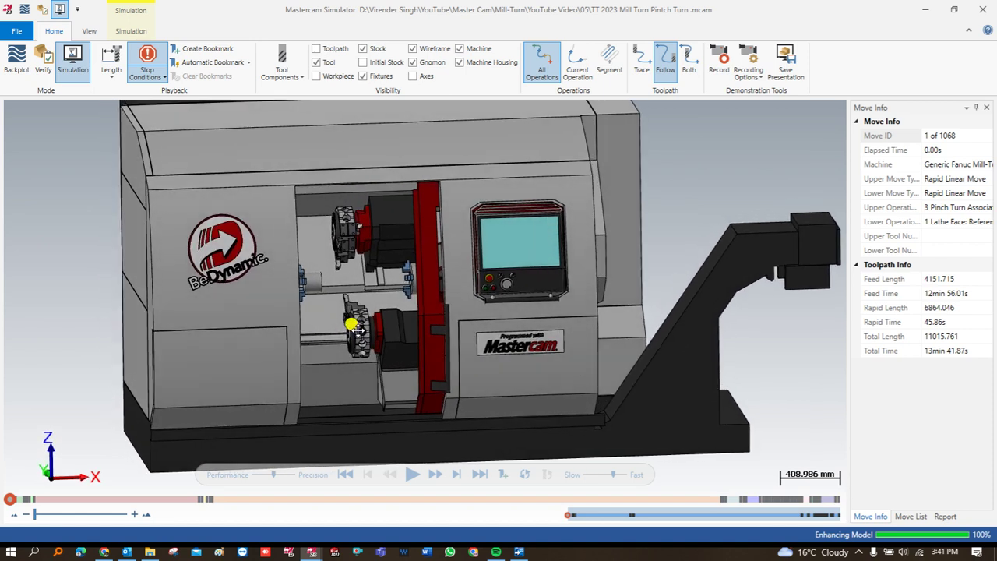
pyautogui.scroll(-1, 357, 329)
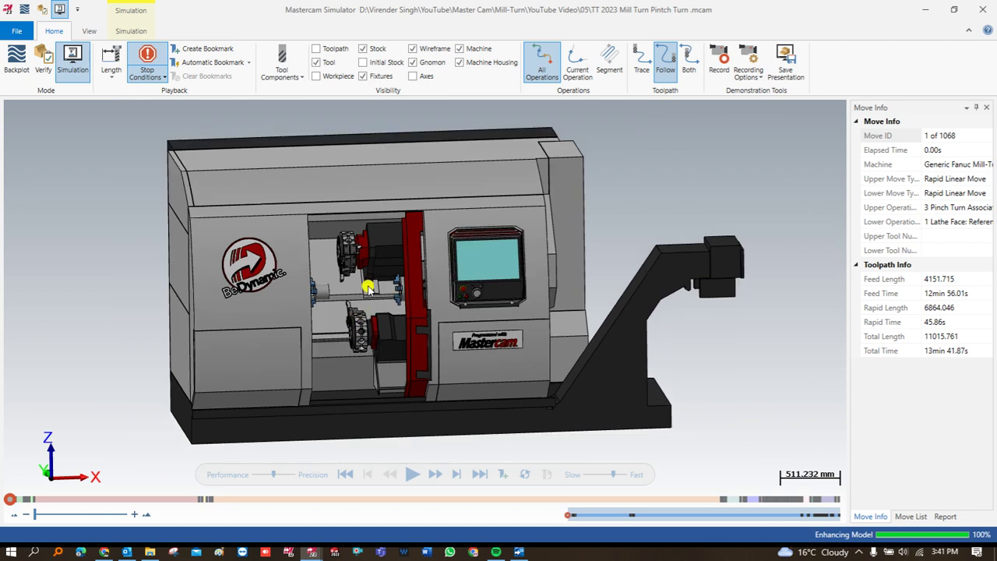
pyautogui.scroll(2, 362, 249)
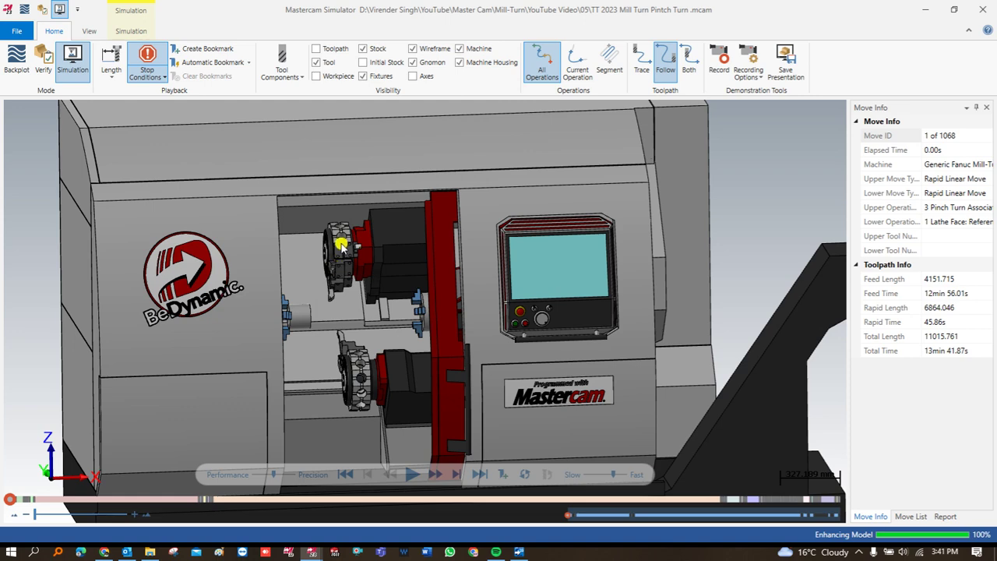
pyautogui.moveTo(350, 336)
pyautogui.mouseDown(button='middle')
pyautogui.moveTo(358, 329)
pyautogui.moveTo(309, 334)
pyautogui.moveTo(320, 340)
pyautogui.moveTo(325, 327)
pyautogui.moveTo(356, 318)
pyautogui.moveTo(367, 341)
pyautogui.moveTo(343, 334)
pyautogui.moveTo(348, 342)
pyautogui.mouseUp(button='middle')
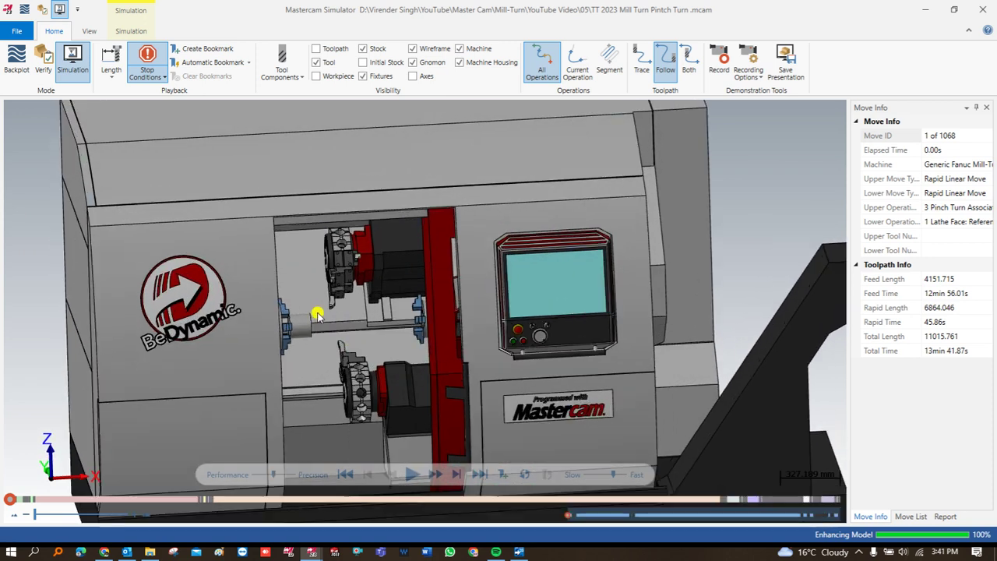
pyautogui.scroll(3, 331, 335)
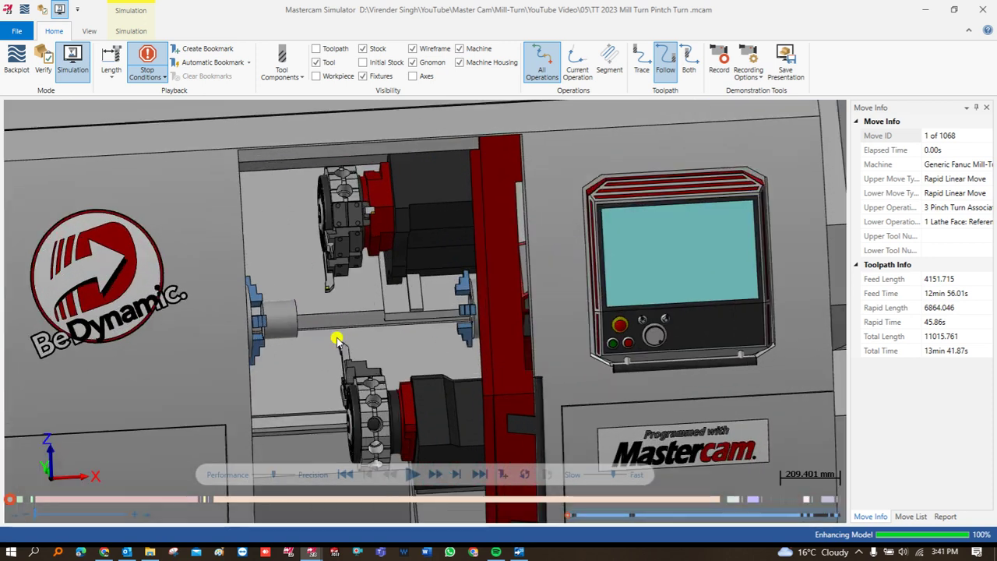
pyautogui.moveTo(335, 335); pyautogui.dragTo(334, 327, button='middle')
pyautogui.scroll(-3, 336, 319)
pyautogui.scroll(1, 368, 357)
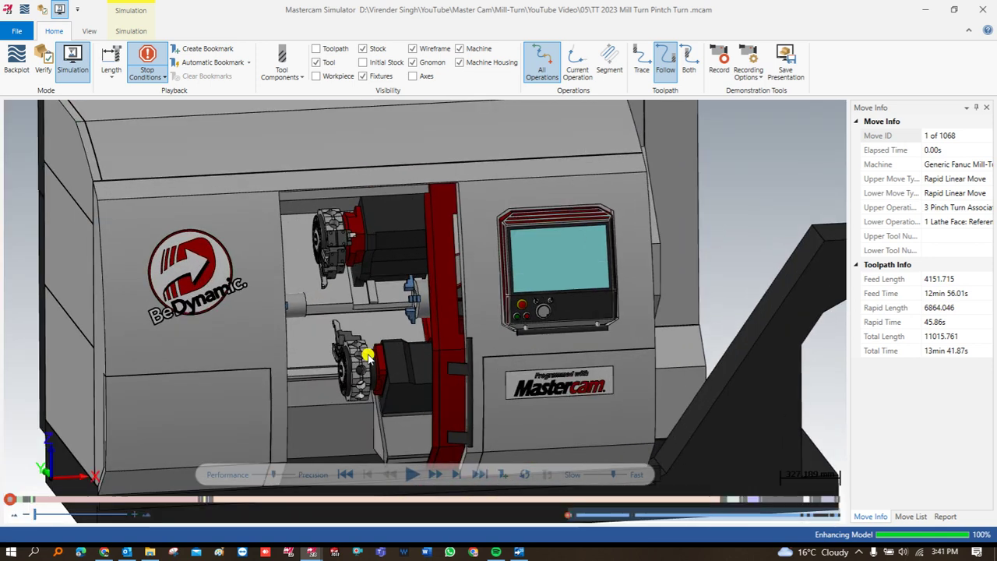
pyautogui.scroll(1, 352, 343)
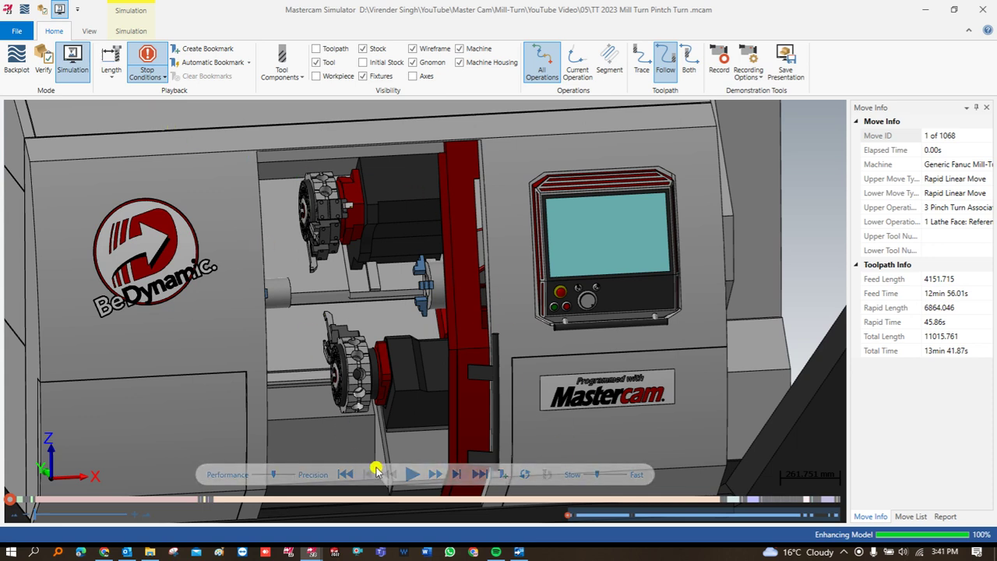
# Start playback and orbit in toward the chuck and turrets pinch-turning the stock
pyautogui.click(407, 475)
pyautogui.moveTo(363, 382)
pyautogui.mouseDown()
pyautogui.moveTo(347, 363)
pyautogui.moveTo(345, 387)
pyautogui.mouseUp()
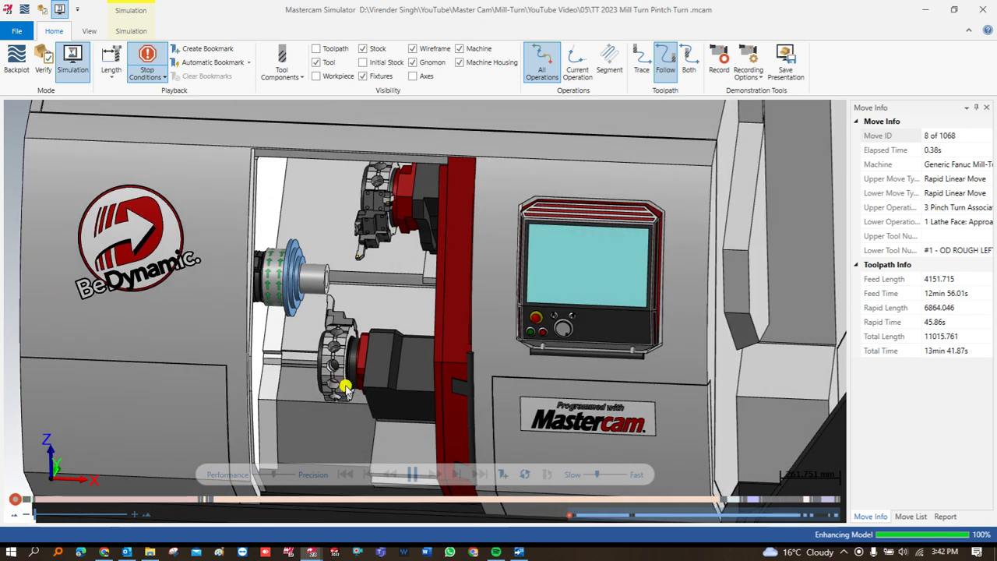
pyautogui.moveTo(323, 317); pyautogui.dragTo(340, 304)
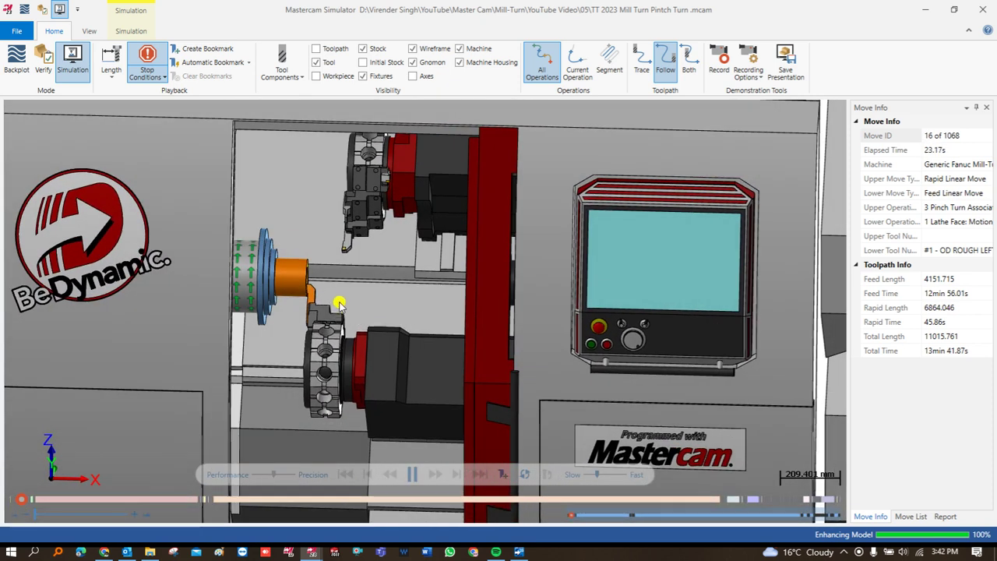
pyautogui.click(328, 77)
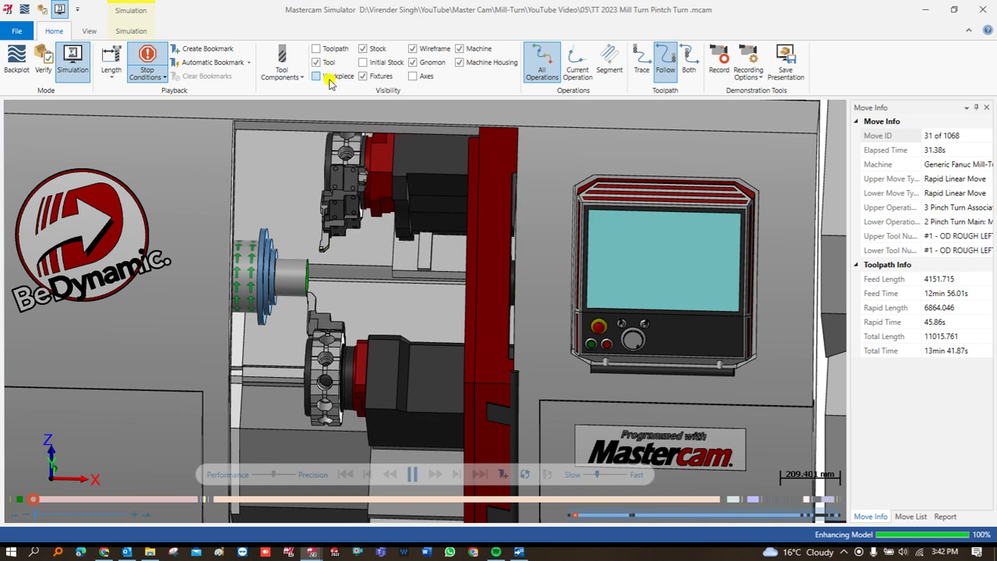
pyautogui.moveTo(306, 331); pyautogui.dragTo(331, 303)
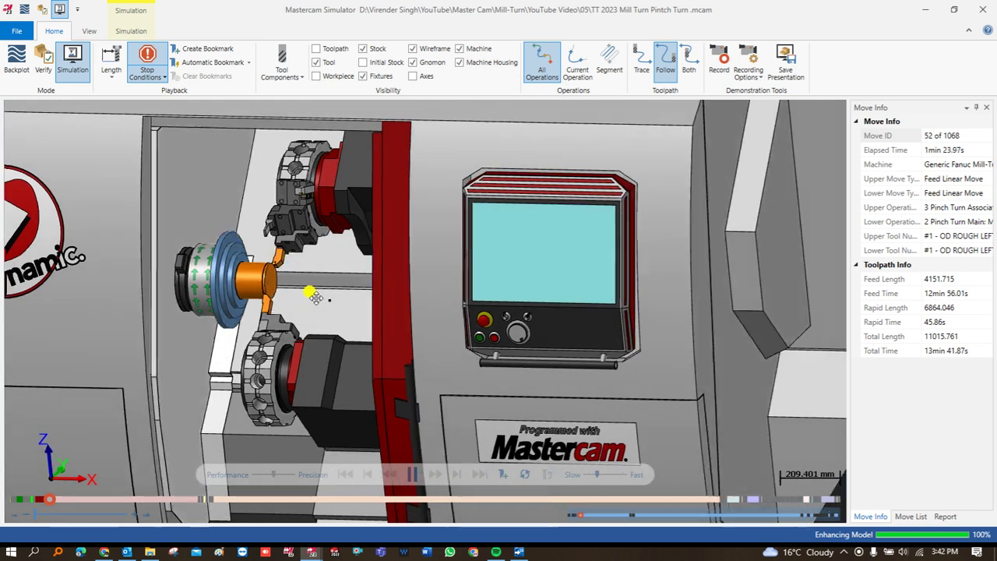
pyautogui.moveTo(319, 291); pyautogui.dragTo(312, 319)
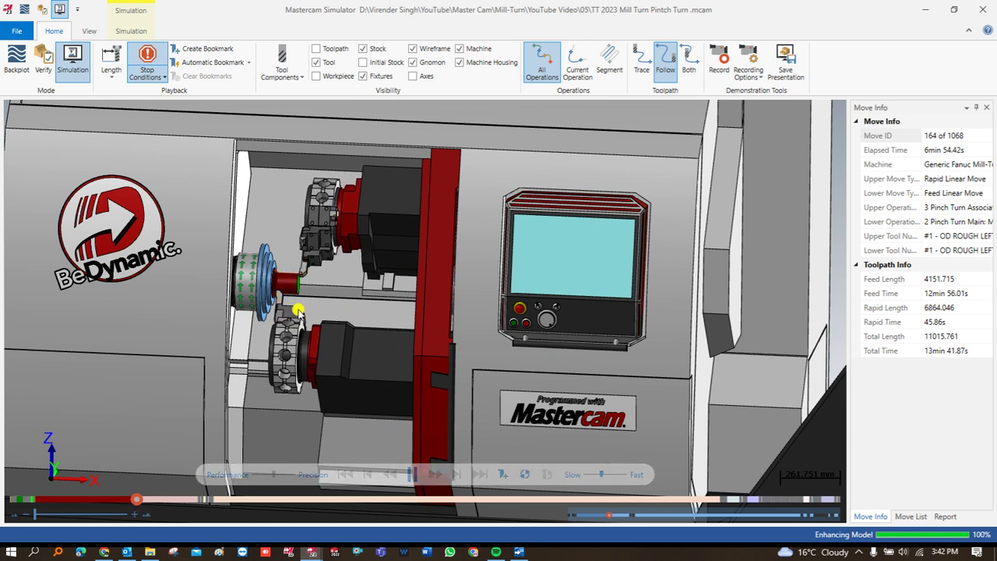
# Zoom in on the bar during roughing and finishing, then zoom back out near move 978
pyautogui.scroll(1, 288, 300)
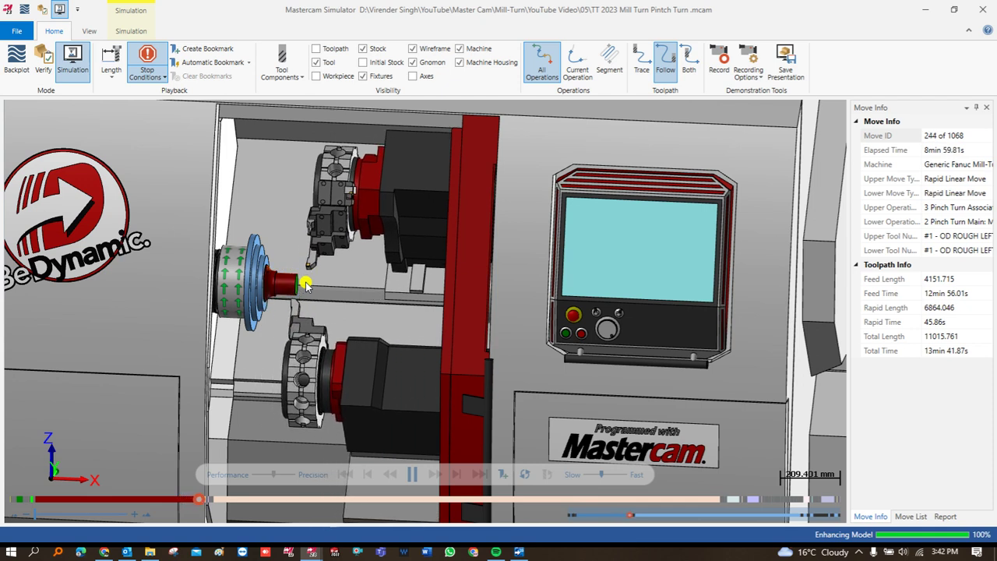
pyautogui.scroll(2, 306, 285)
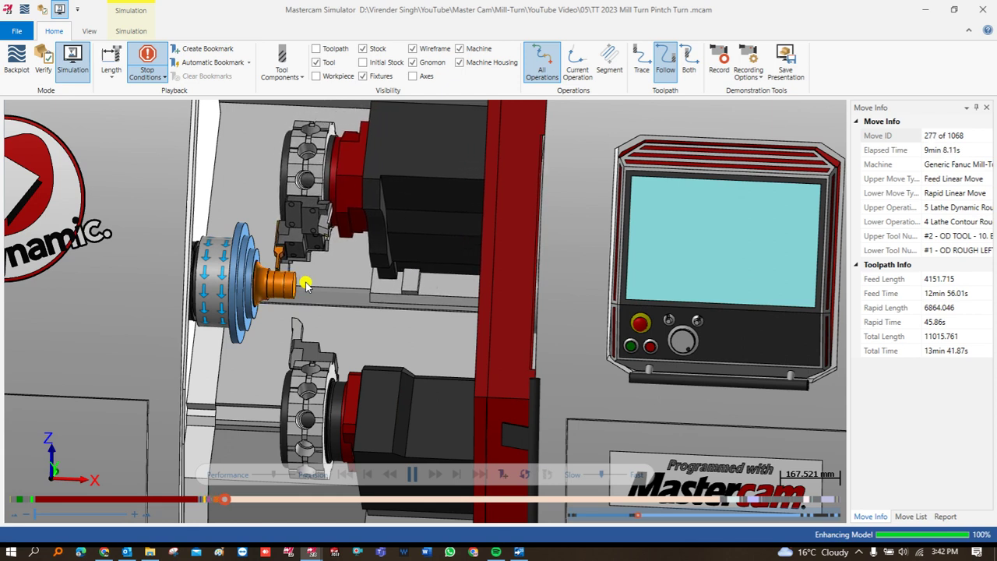
pyautogui.scroll(1, 304, 284)
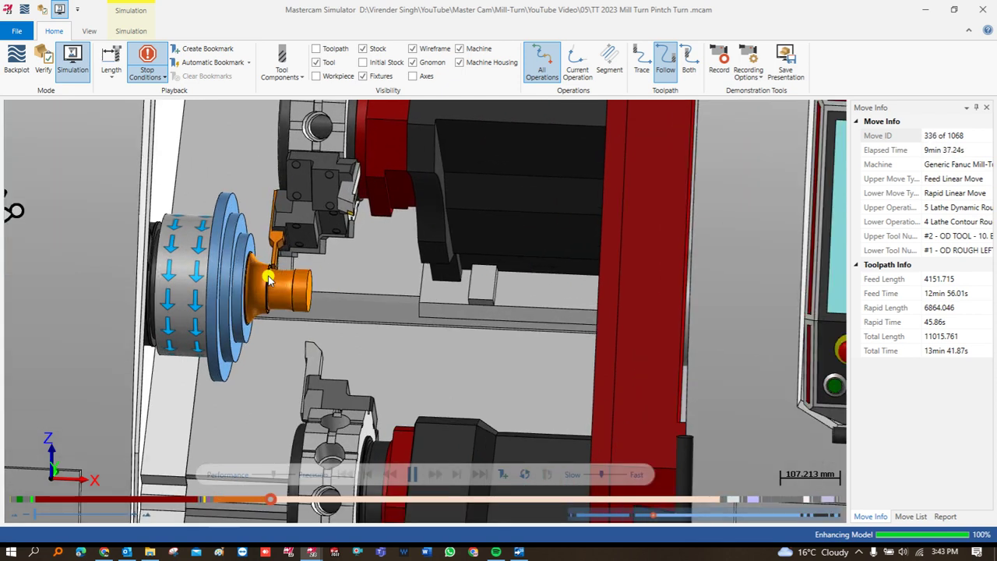
pyautogui.scroll(1, 256, 277)
pyautogui.scroll(3, 256, 277)
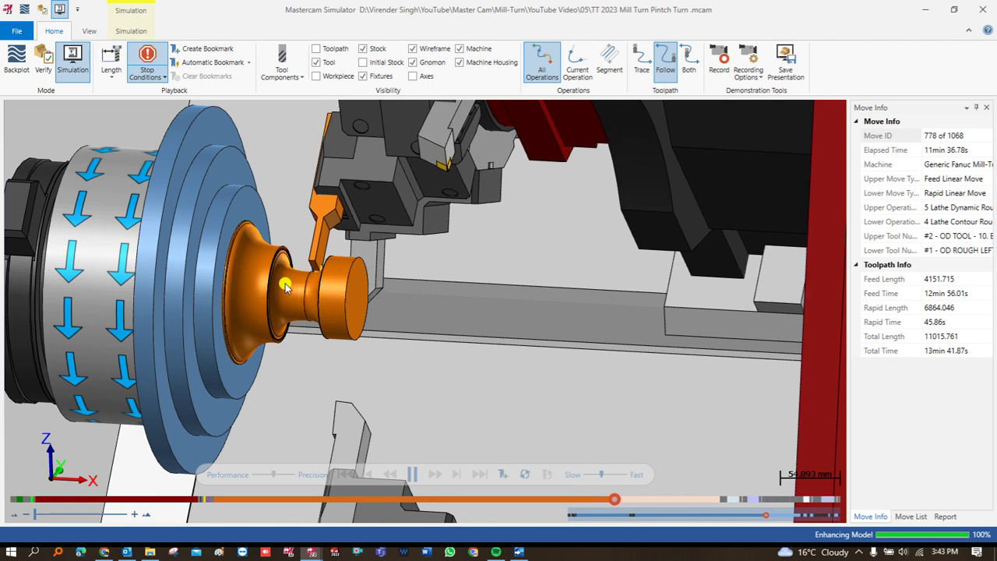
pyautogui.scroll(-5, 285, 286)
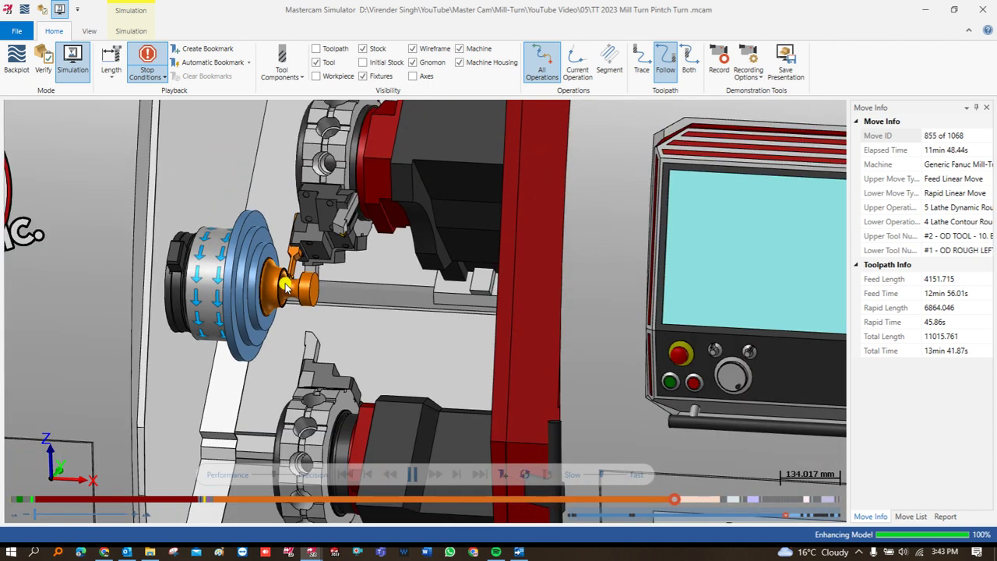
pyautogui.scroll(3, 285, 286)
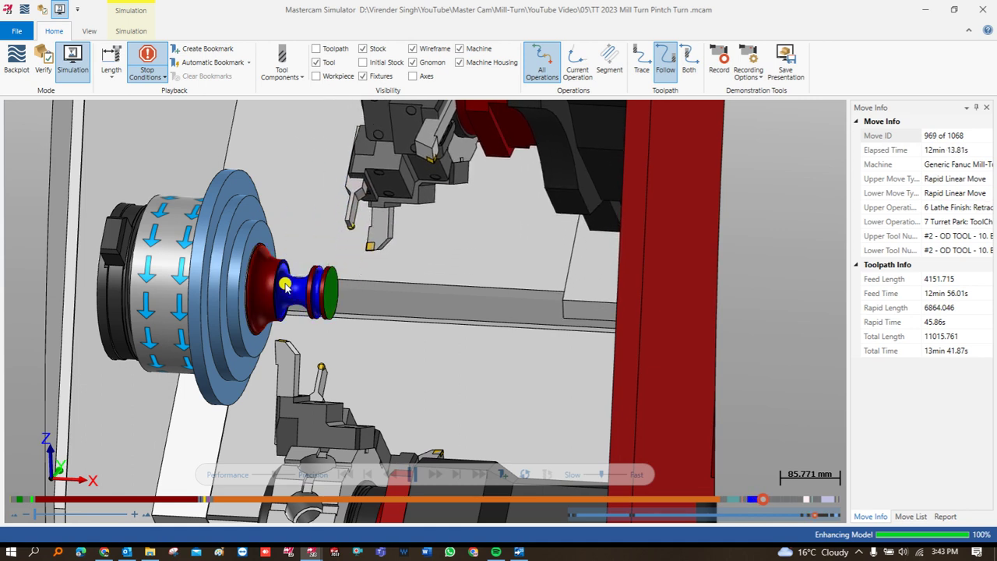
pyautogui.scroll(-4, 285, 287)
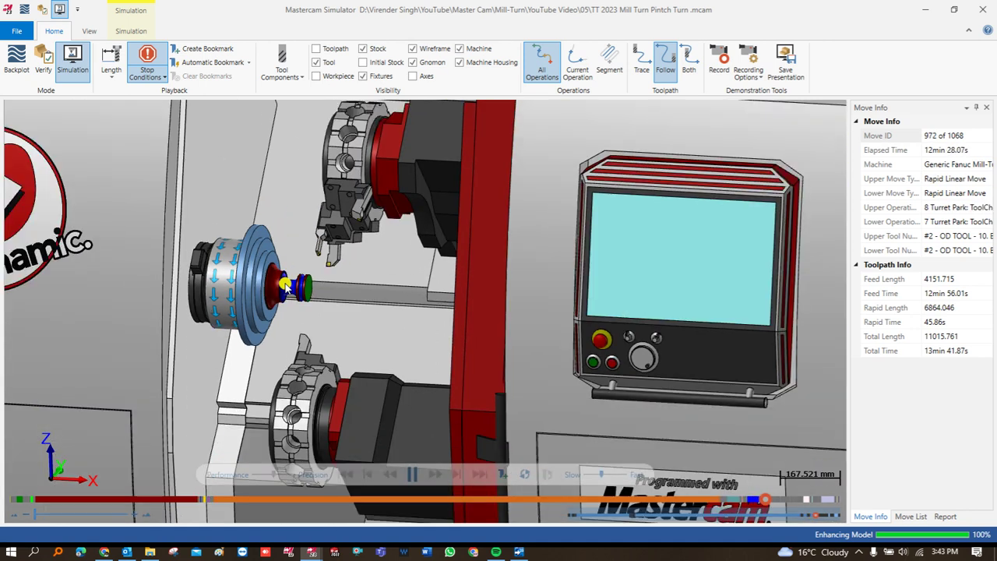
pyautogui.scroll(-1, 287, 266)
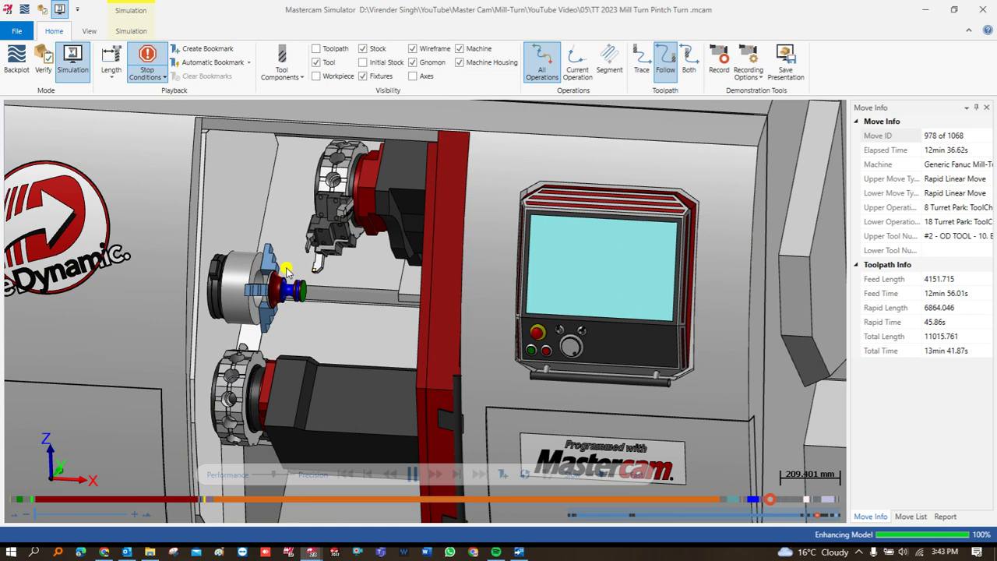
pyautogui.scroll(-2, 287, 269)
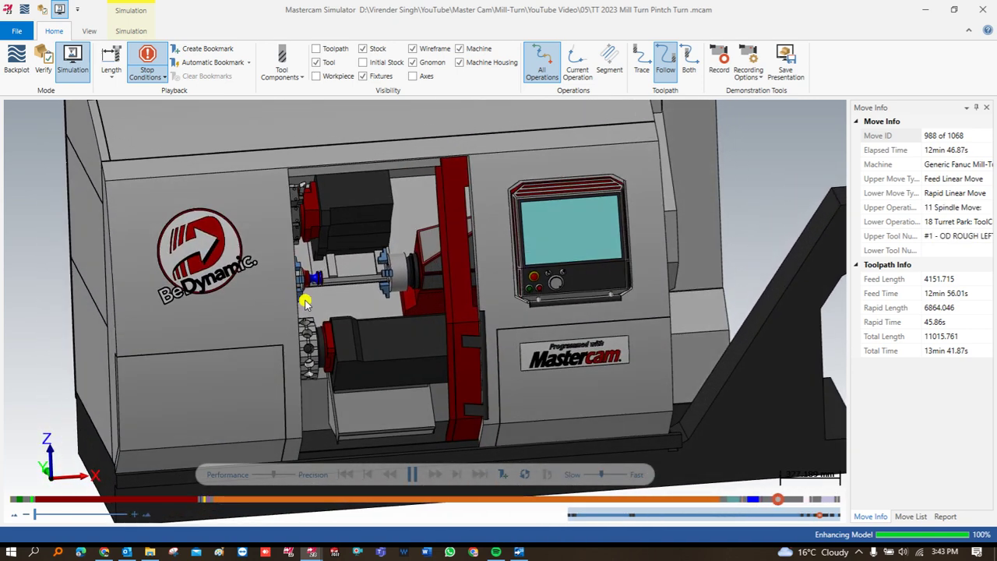
# Rotate and zoom the machine view while the pickoff transfer and back-side turning play out
pyautogui.scroll(1, 334, 303)
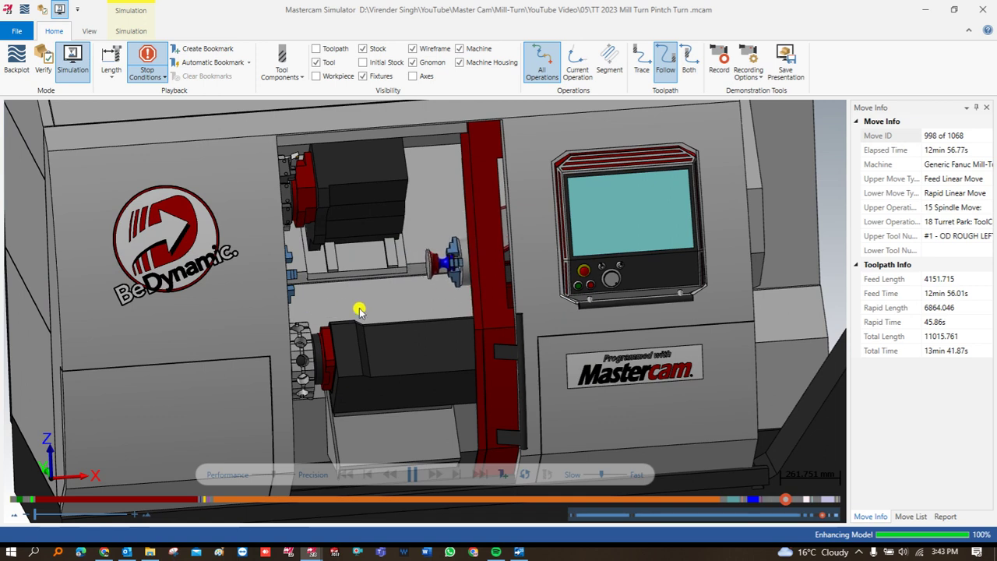
pyautogui.moveTo(379, 298); pyautogui.dragTo(312, 257, button='middle')
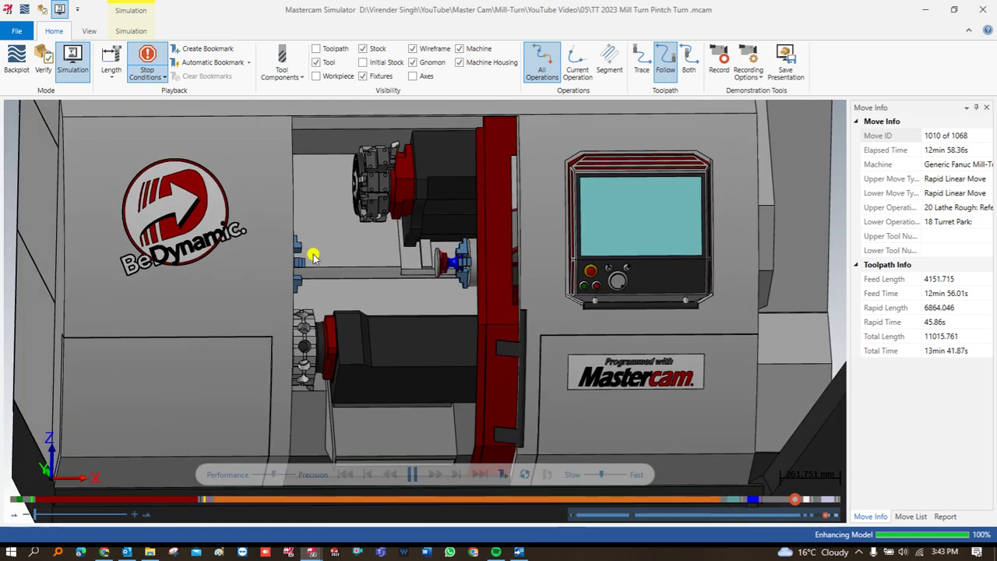
pyautogui.moveTo(370, 316); pyautogui.dragTo(394, 336, button='middle')
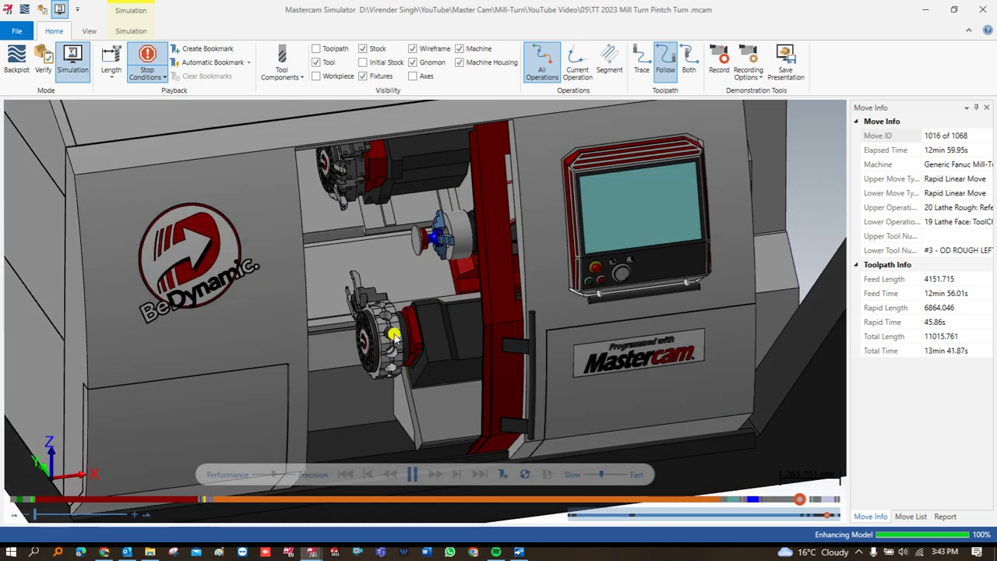
pyautogui.scroll(3, 444, 260)
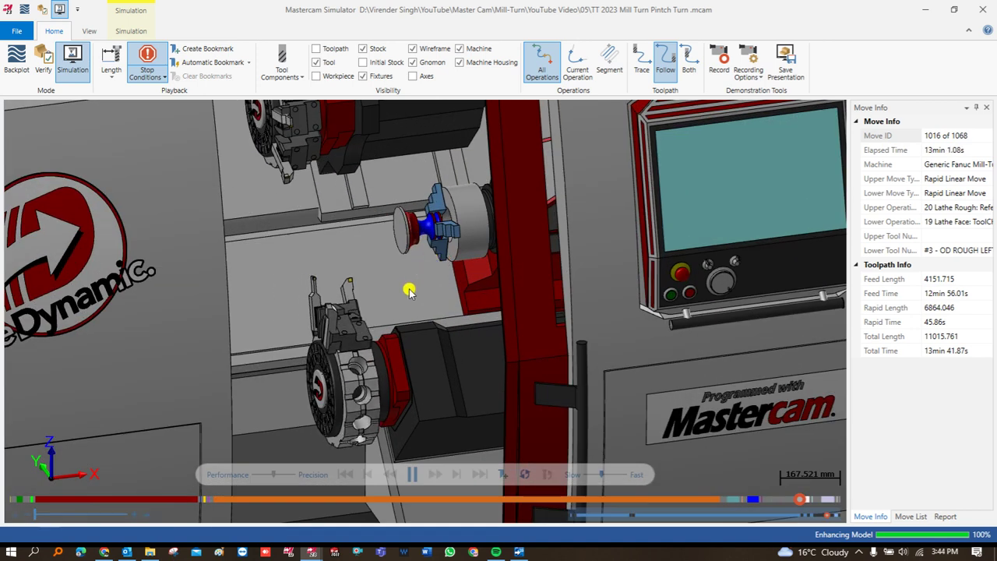
pyautogui.scroll(-2, 389, 343)
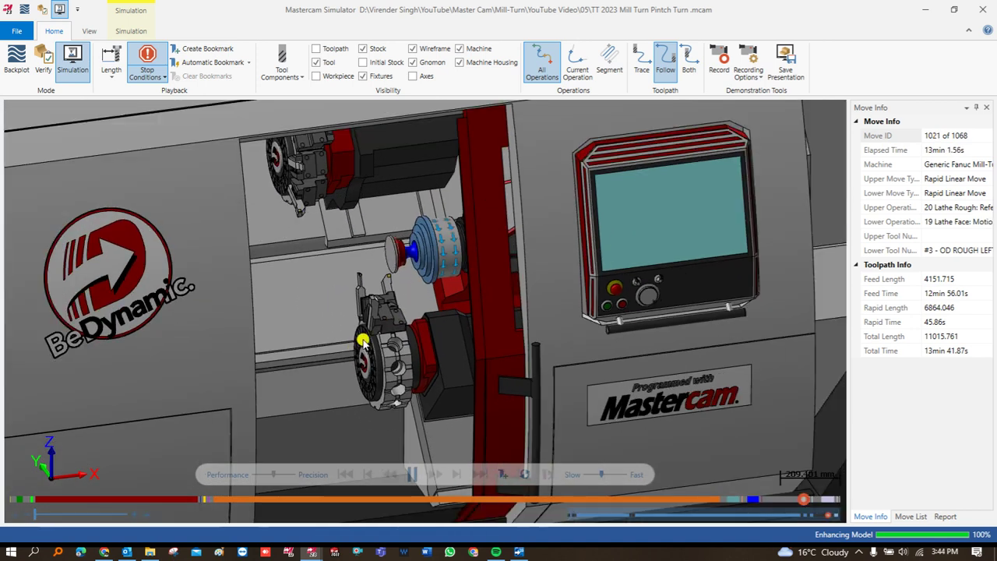
pyautogui.scroll(2, 428, 303)
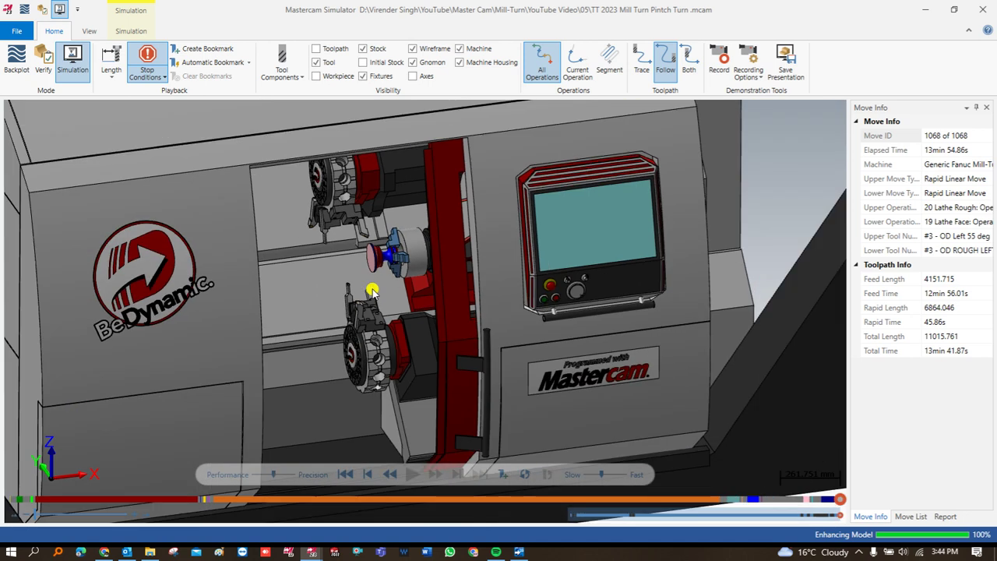
pyautogui.click(460, 62)
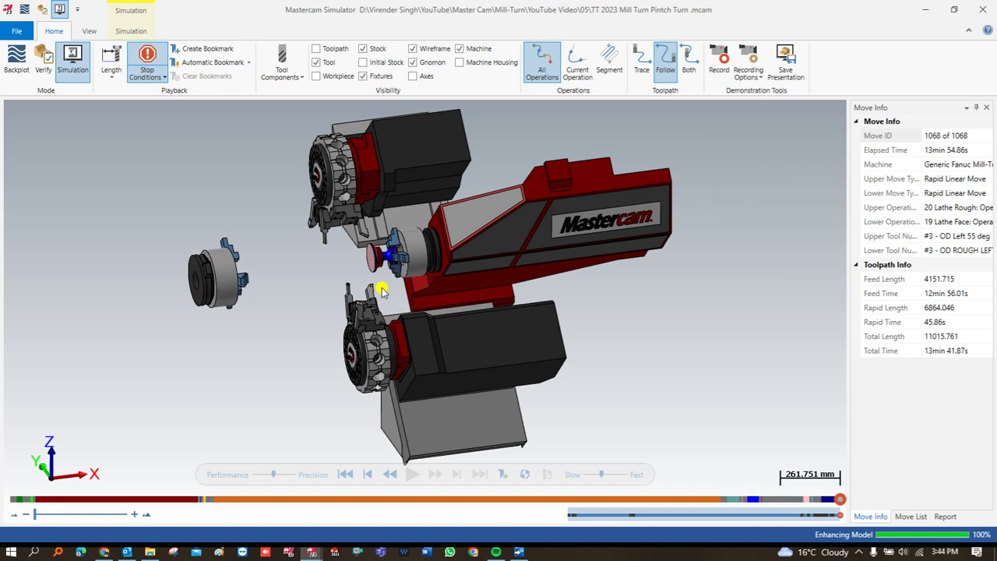
pyautogui.scroll(3, 381, 290)
pyautogui.scroll(-2, 382, 290)
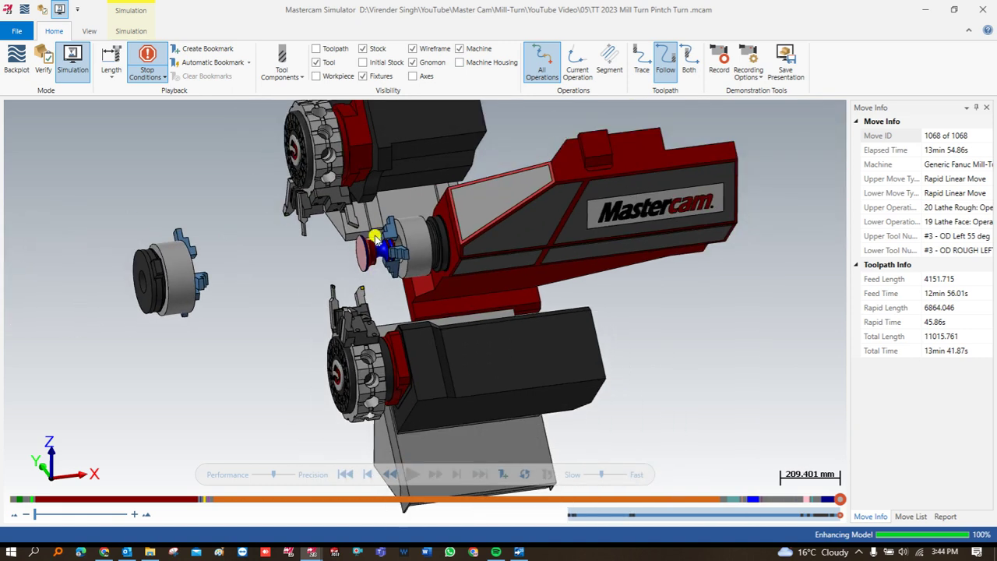
pyautogui.scroll(-1, 374, 242)
pyautogui.moveTo(374, 242); pyautogui.dragTo(425, 252, button='middle')
pyautogui.scroll(4, 370, 261)
pyautogui.scroll(3, 392, 256)
pyautogui.scroll(-6, 424, 253)
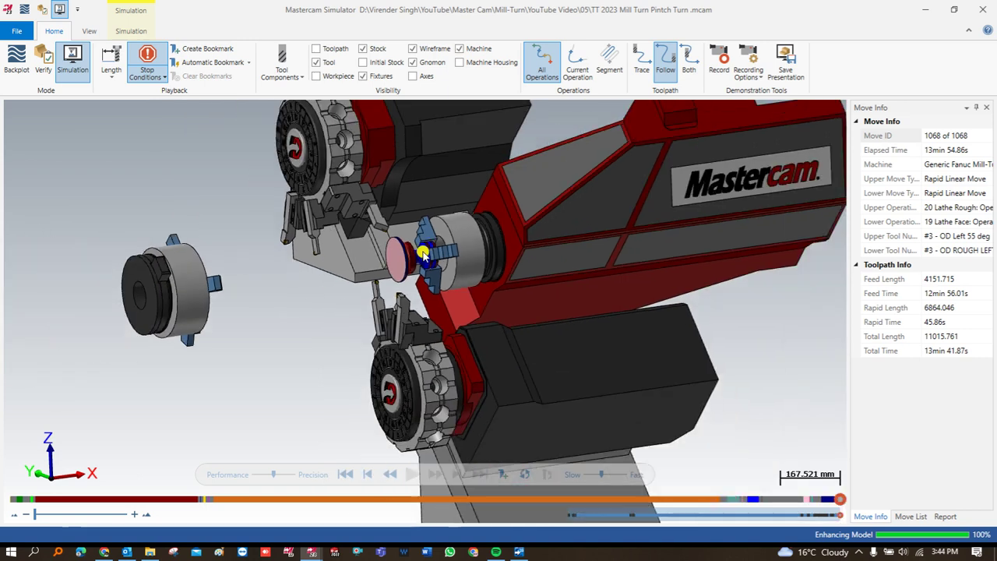
pyautogui.scroll(4, 423, 263)
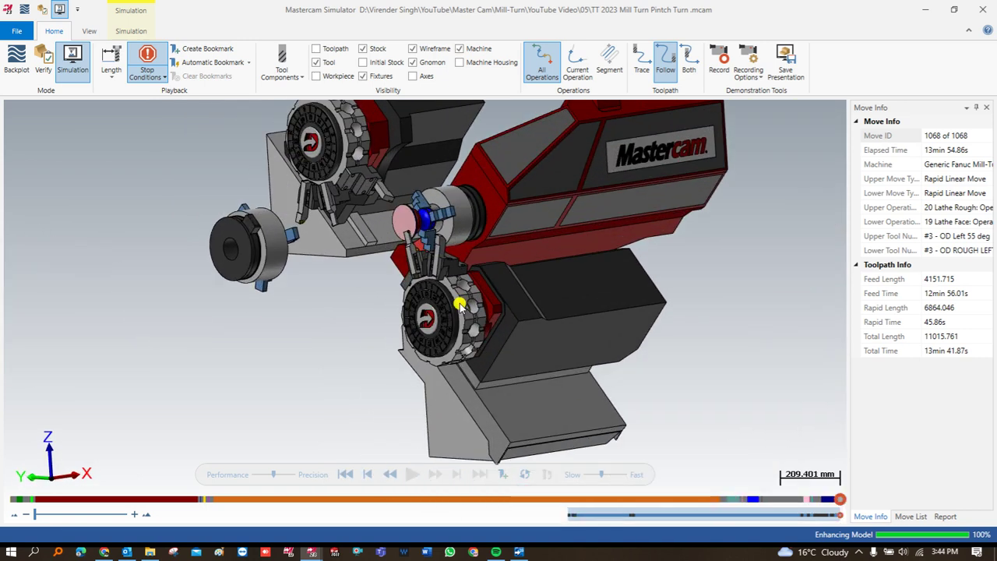
pyautogui.moveTo(446, 281); pyautogui.dragTo(397, 289, button='middle')
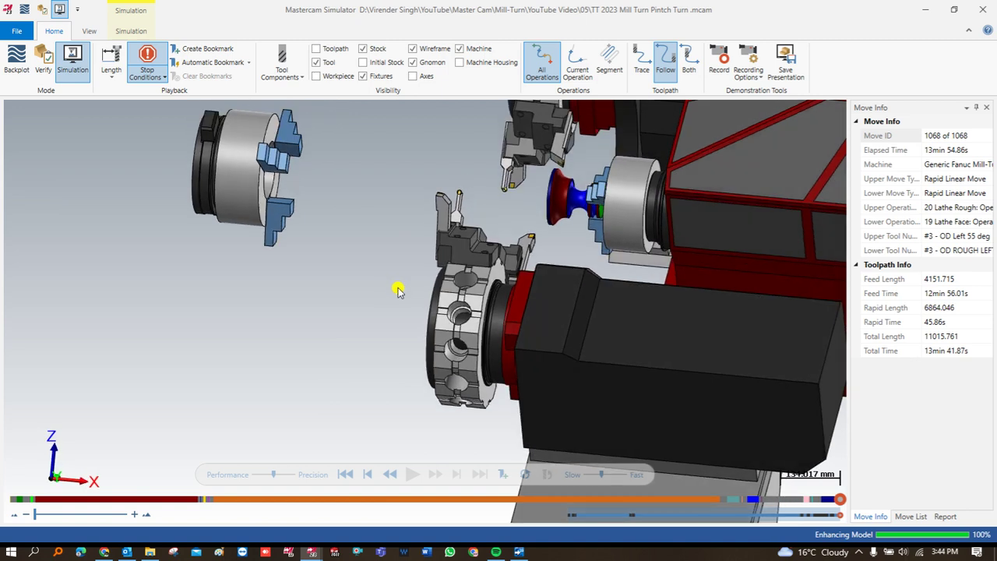
pyautogui.moveTo(269, 249); pyautogui.dragTo(279, 179, button='middle')
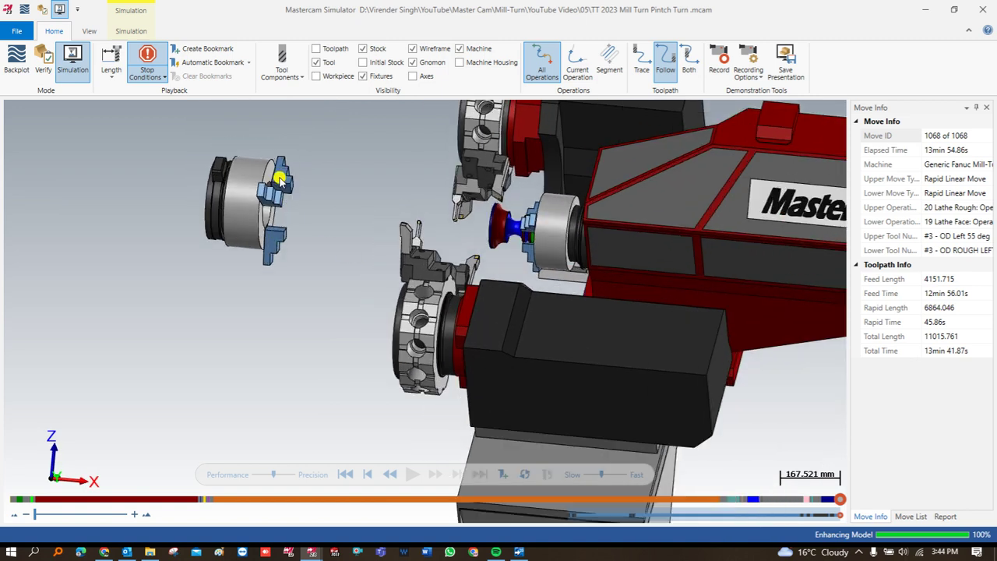
pyautogui.scroll(3, 366, 265)
pyautogui.moveTo(400, 252); pyautogui.dragTo(445, 304, button='middle')
pyautogui.scroll(-1, 459, 216)
pyautogui.scroll(5, 459, 216)
pyautogui.moveTo(467, 205); pyautogui.dragTo(467, 295, button='middle')
pyautogui.moveTo(511, 256); pyautogui.dragTo(372, 263, button='middle')
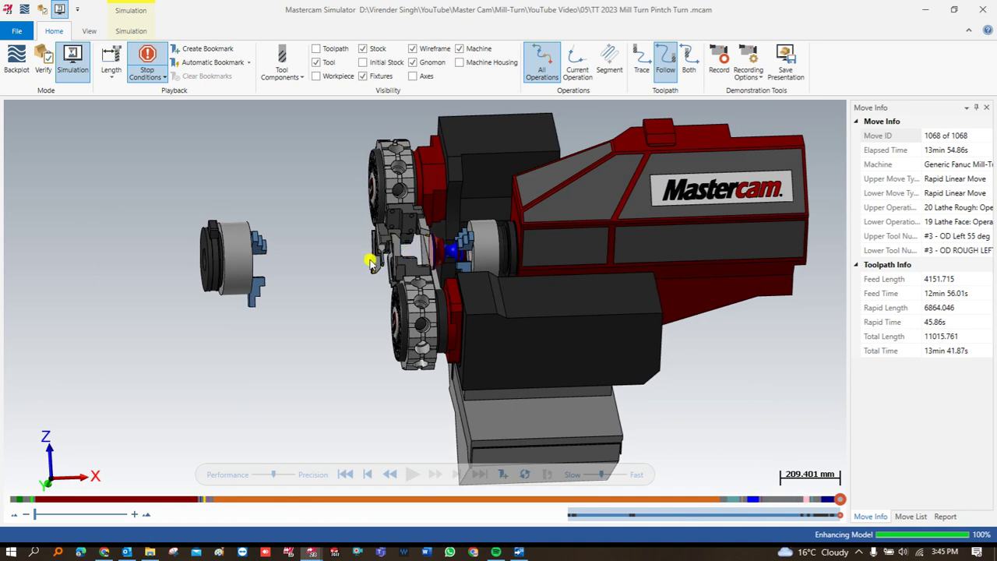
pyautogui.scroll(-2, 312, 268)
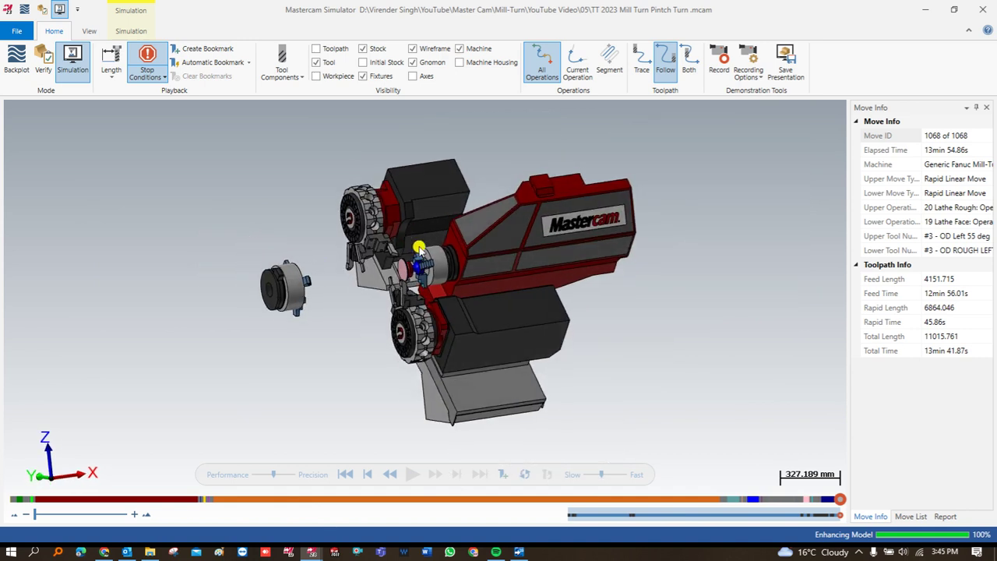
pyautogui.scroll(3, 366, 271)
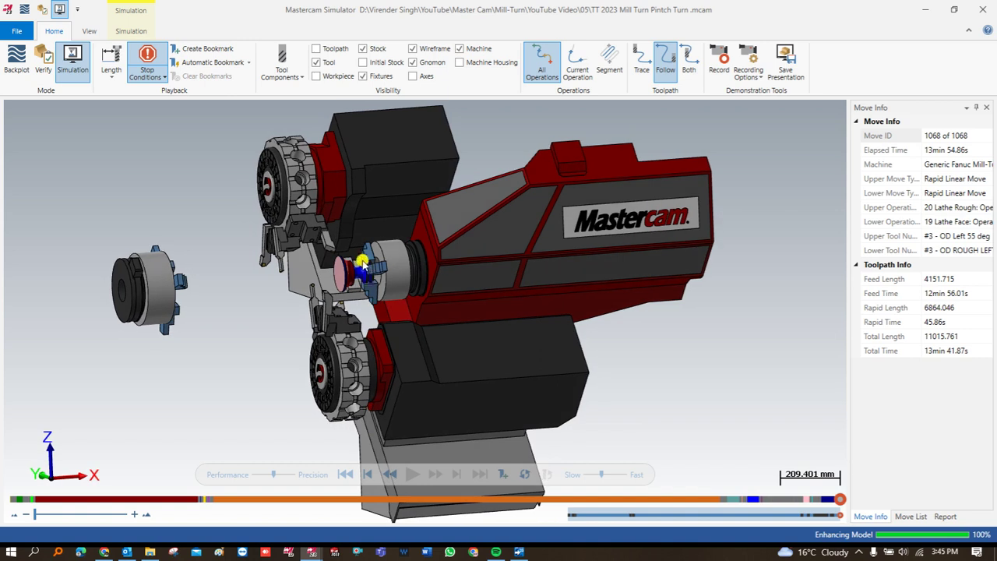
pyautogui.scroll(-2, 364, 264)
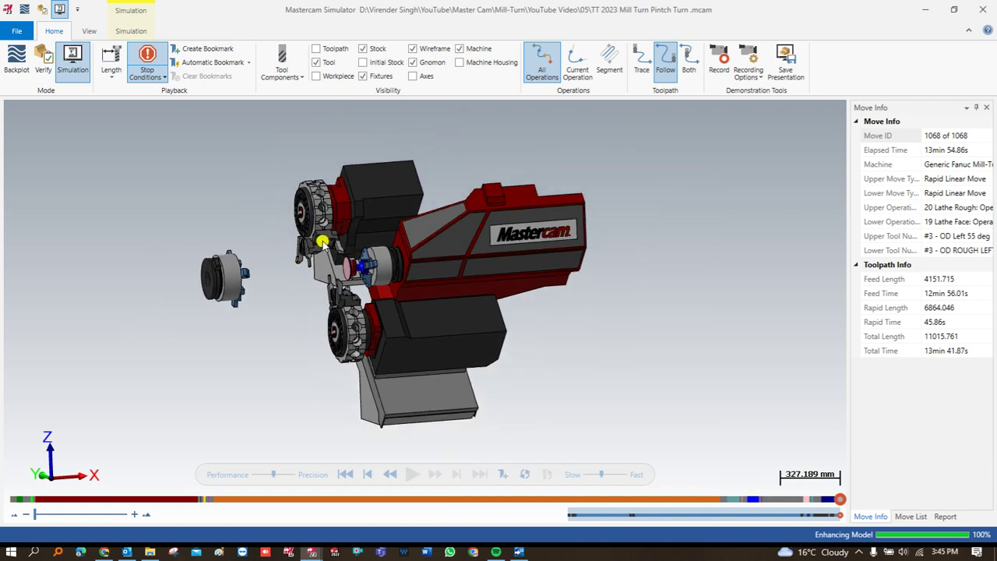
pyautogui.scroll(2, 321, 241)
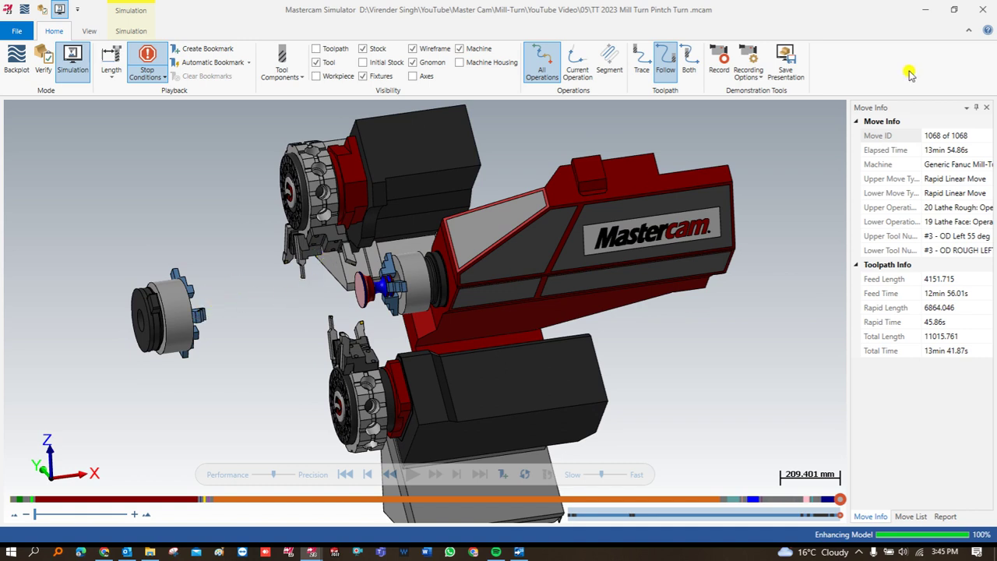
# Close the simulator and zoom around the two shaded turned parts in the graphics window
pyautogui.click(924, 10)
pyautogui.rightClick(477, 210)
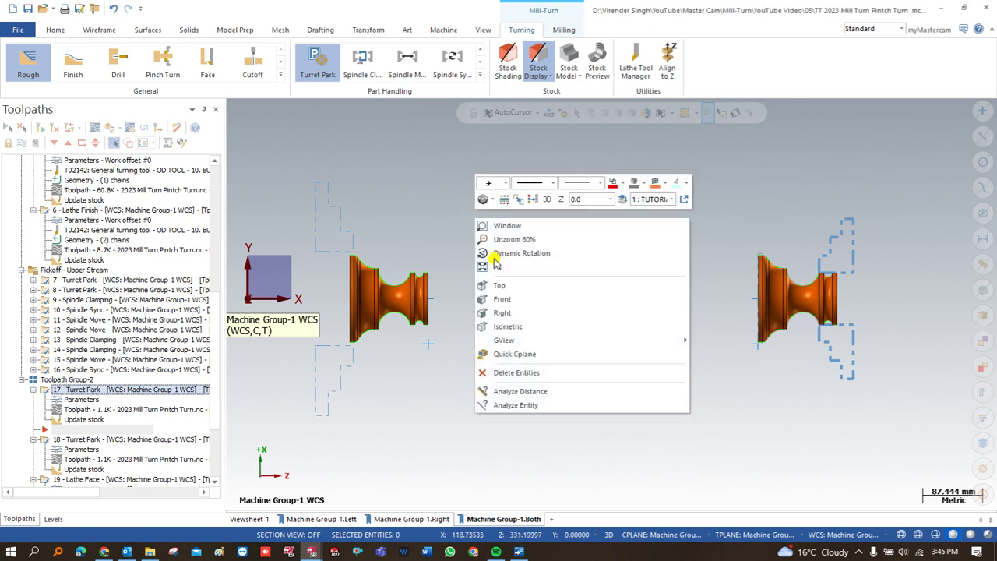
pyautogui.click(487, 268)
pyautogui.scroll(-1, 468, 249)
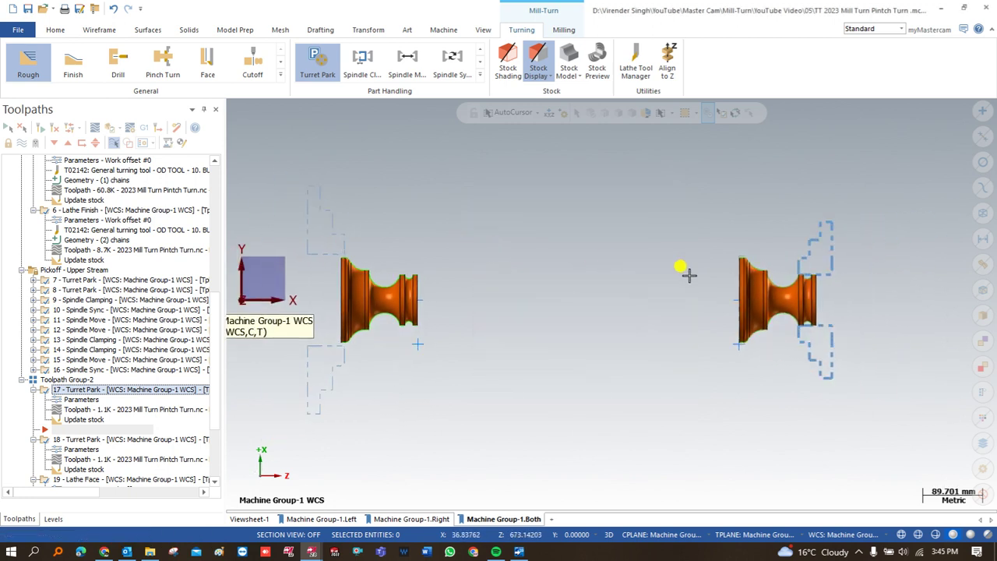
pyautogui.scroll(-2, 732, 271)
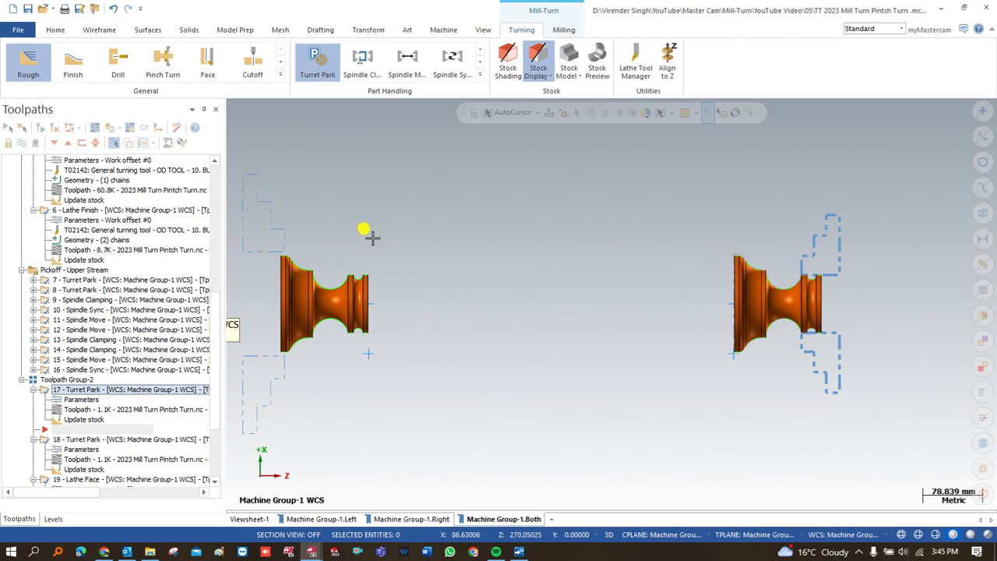
pyautogui.scroll(3, 443, 229)
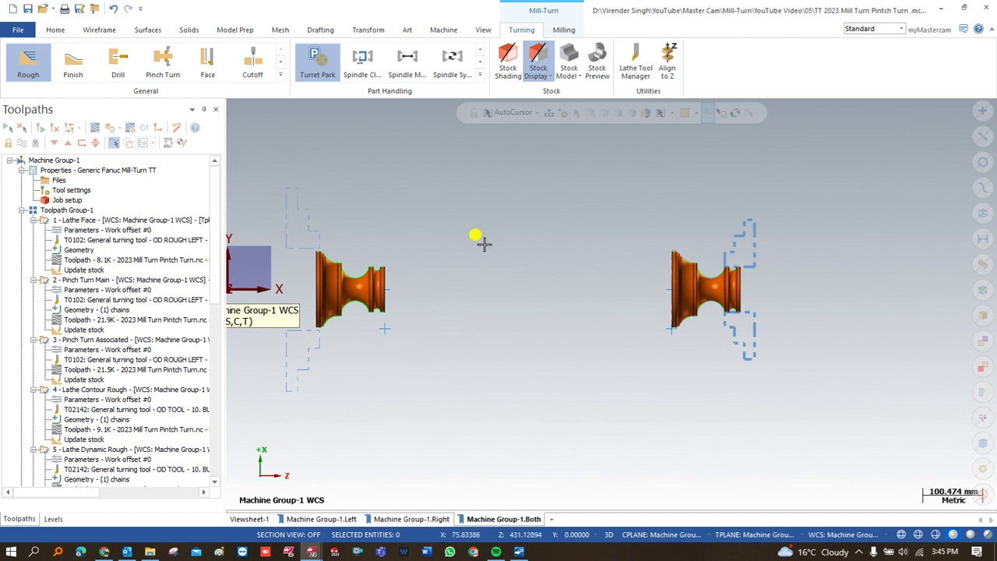
pyautogui.scroll(1, 491, 251)
pyautogui.scroll(-1, 383, 269)
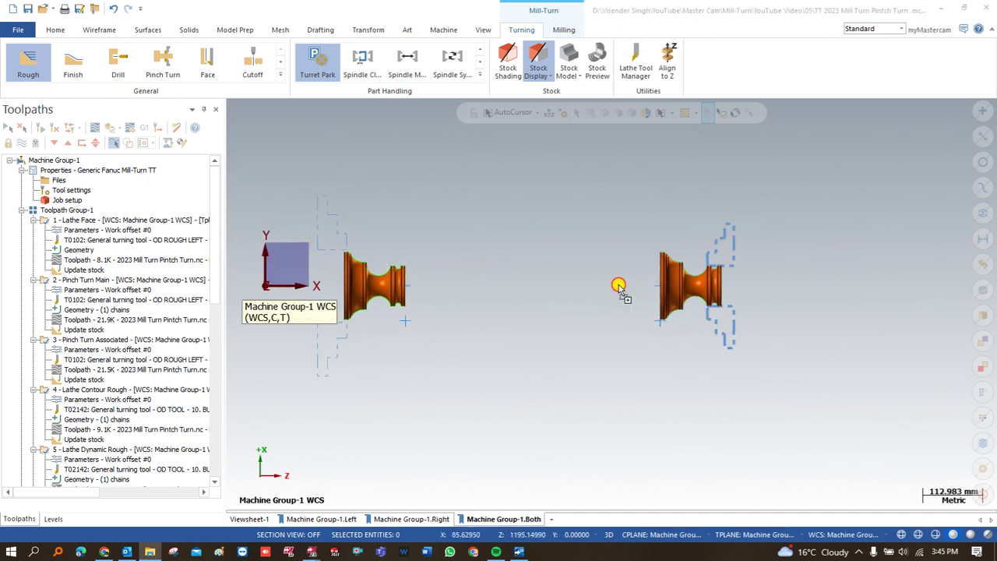
# Save the finished job and view the single part in 2023 Mill Turn Pintch Turn.mcam
pyautogui.click(496, 301)
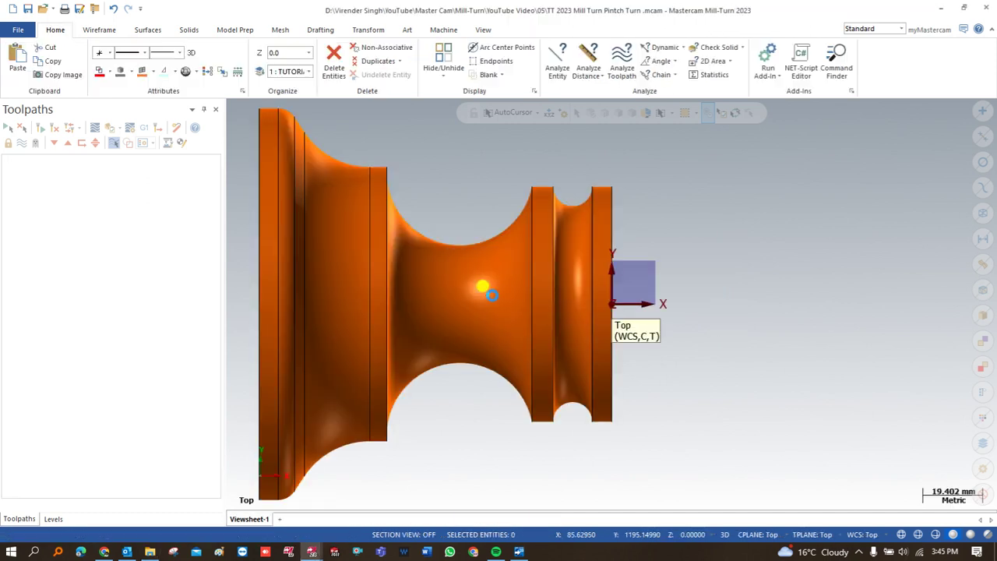
pyautogui.scroll(-1, 438, 305)
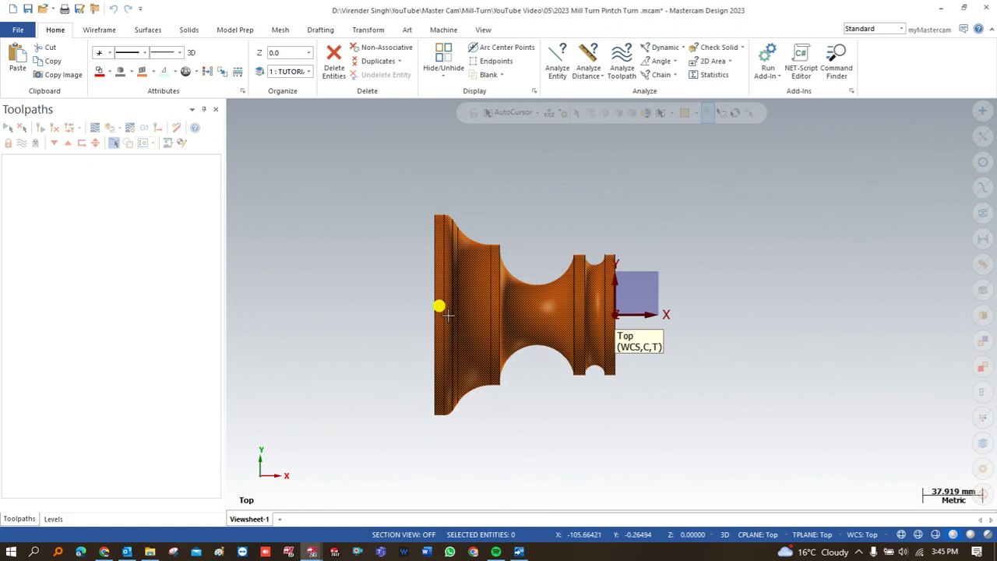
pyautogui.scroll(-2, 422, 304)
pyautogui.scroll(2, 538, 331)
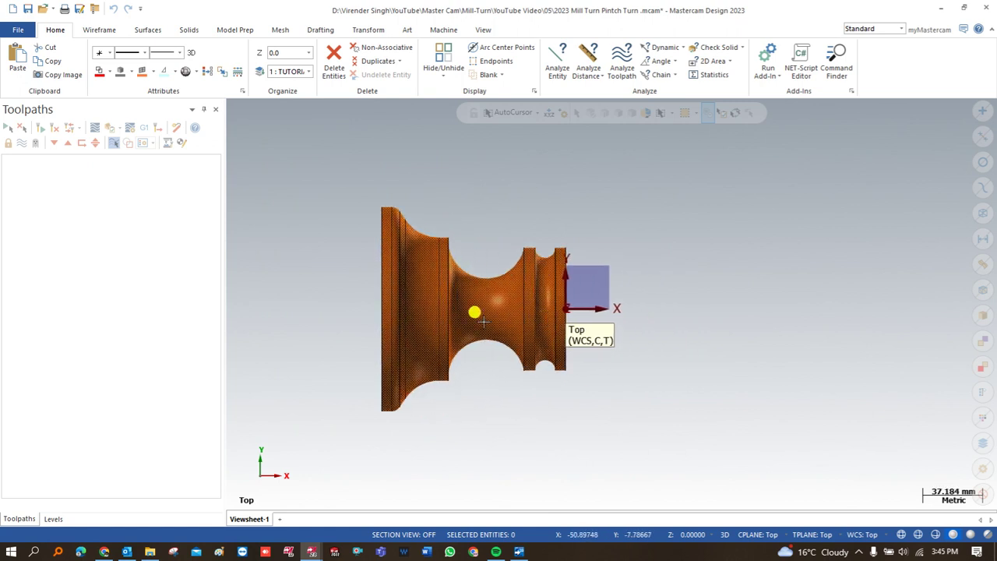
pyautogui.click(441, 32)
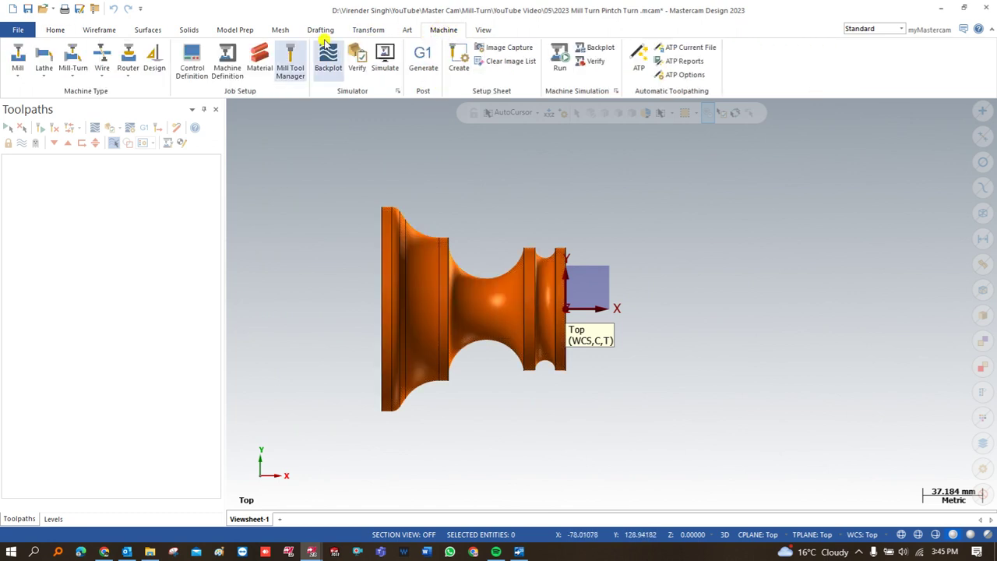
# Assign the Generic Fanuc Mill-Turn TT machine and select the left 10in chuck under Work Holding
pyautogui.click(72, 68)
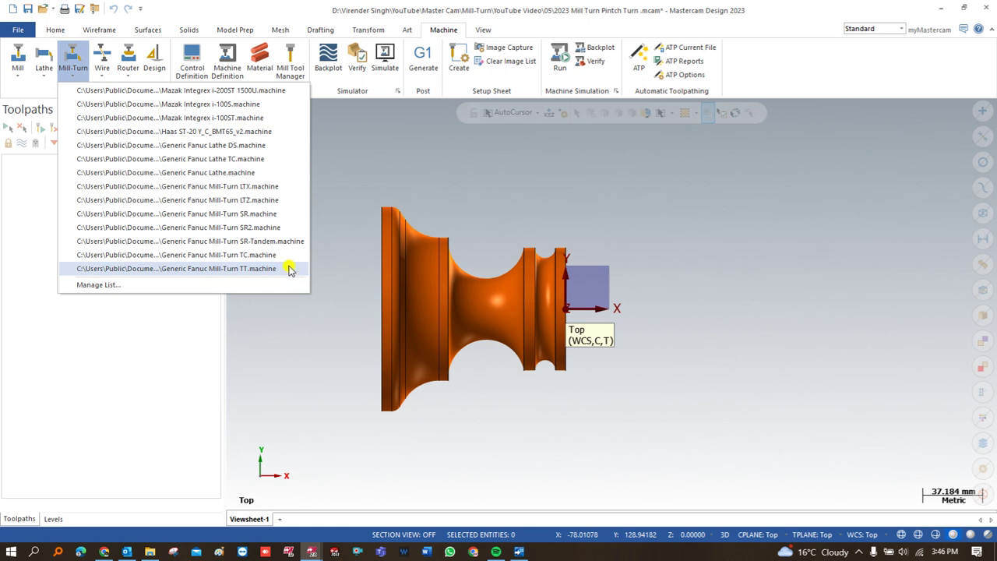
pyautogui.click(289, 268)
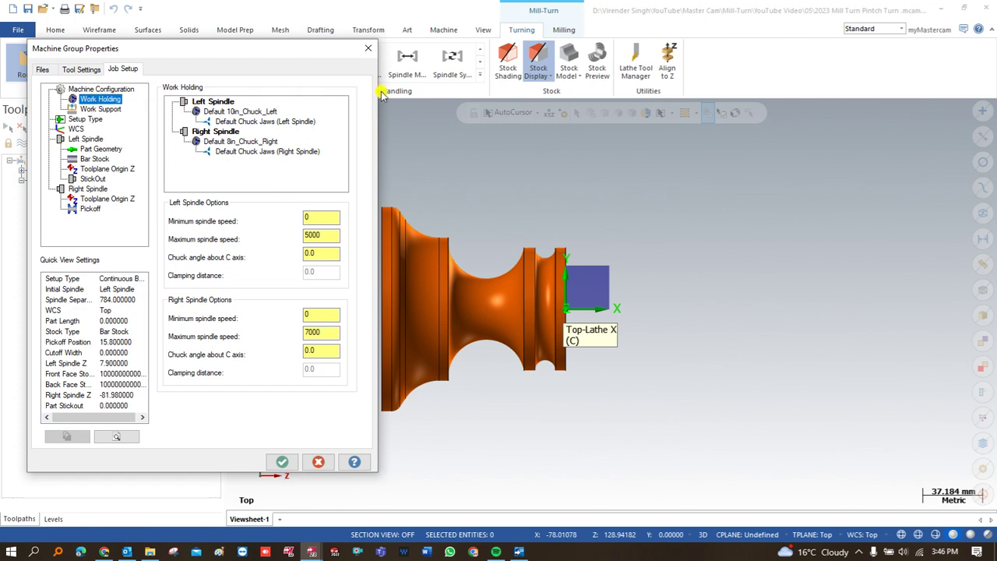
pyautogui.click(225, 112)
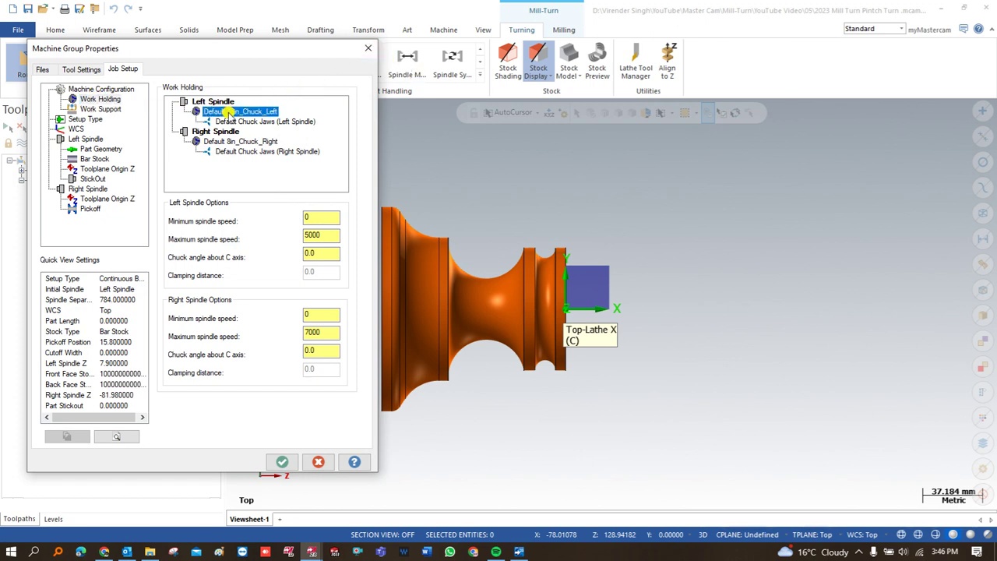
# Set the left 10in chuck's inside diameter to 130
pyautogui.click(230, 121)
pyautogui.doubleClick(230, 111)
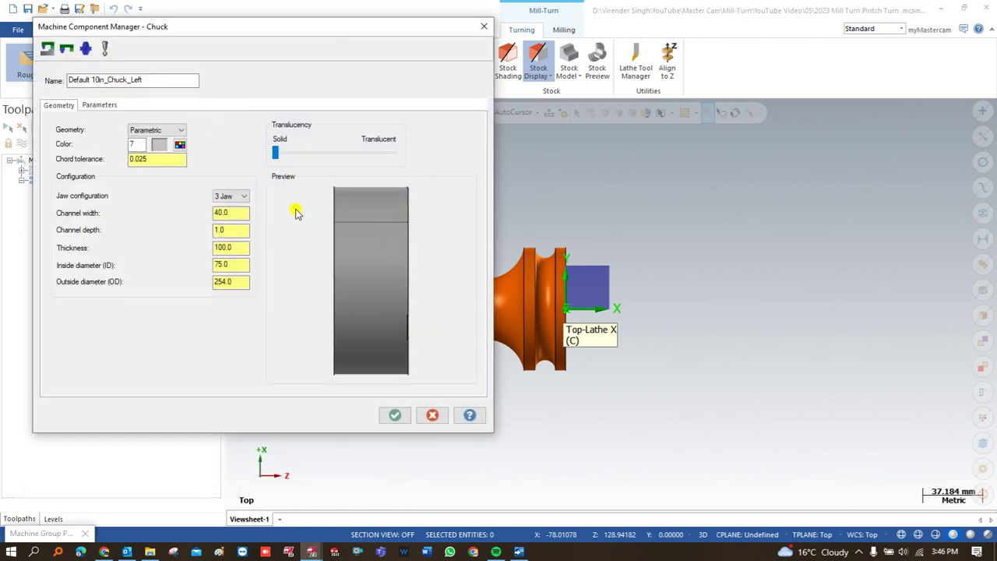
pyautogui.click(240, 248)
pyautogui.press('Tab')
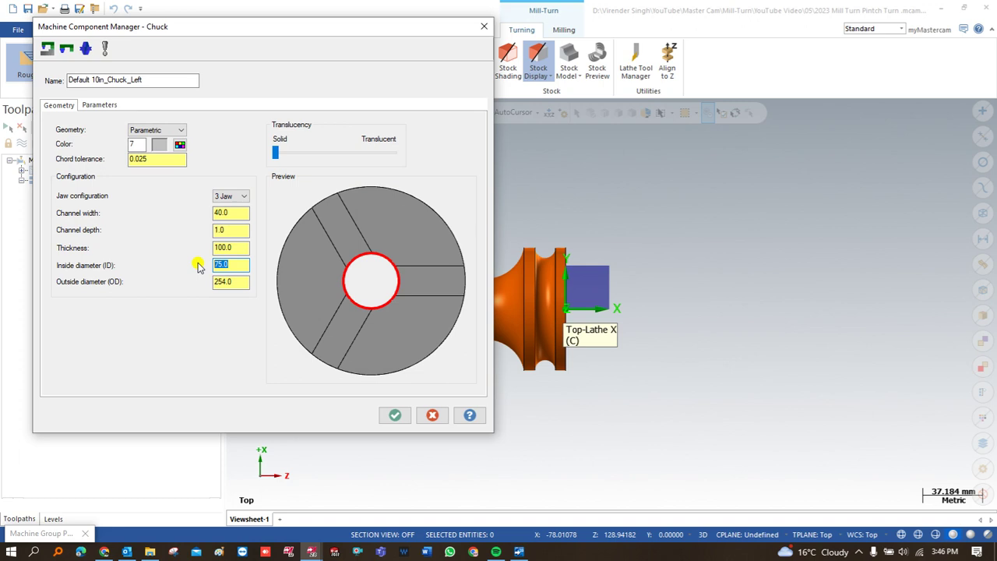
pyautogui.write('130')
pyautogui.click(195, 260)
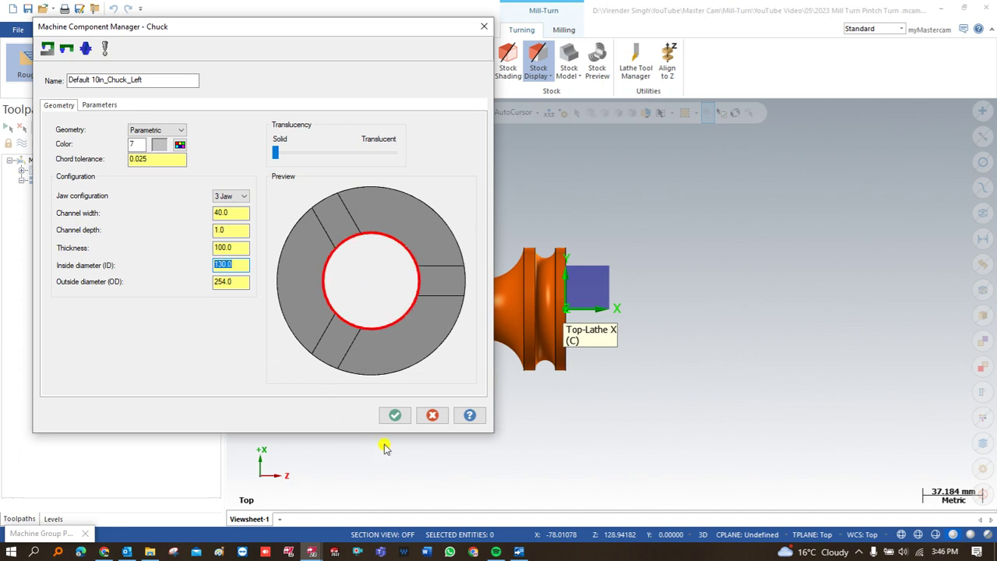
pyautogui.click(385, 415)
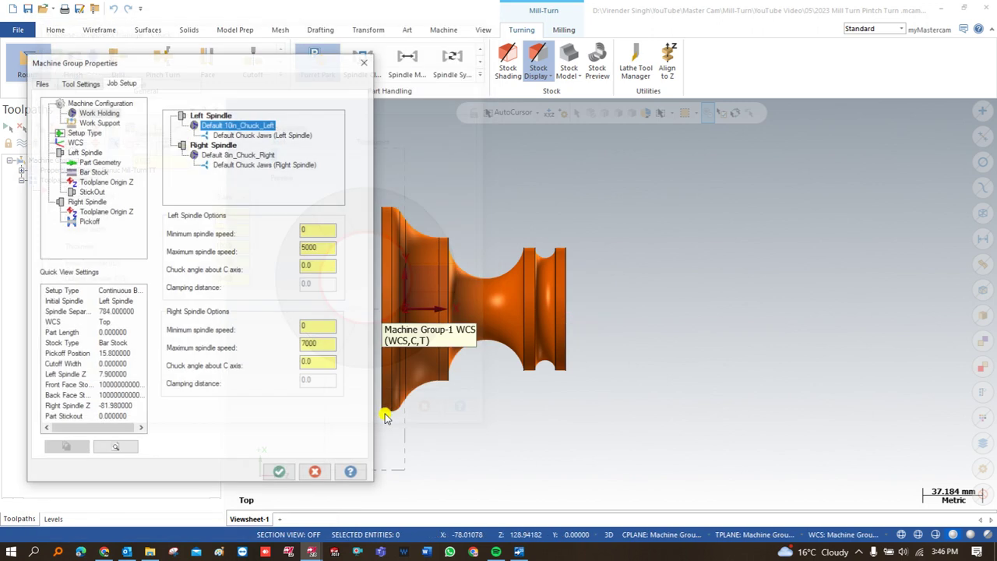
# Change the right 8in chuck's inside diameter from 52.0 to 80
pyautogui.click(232, 140)
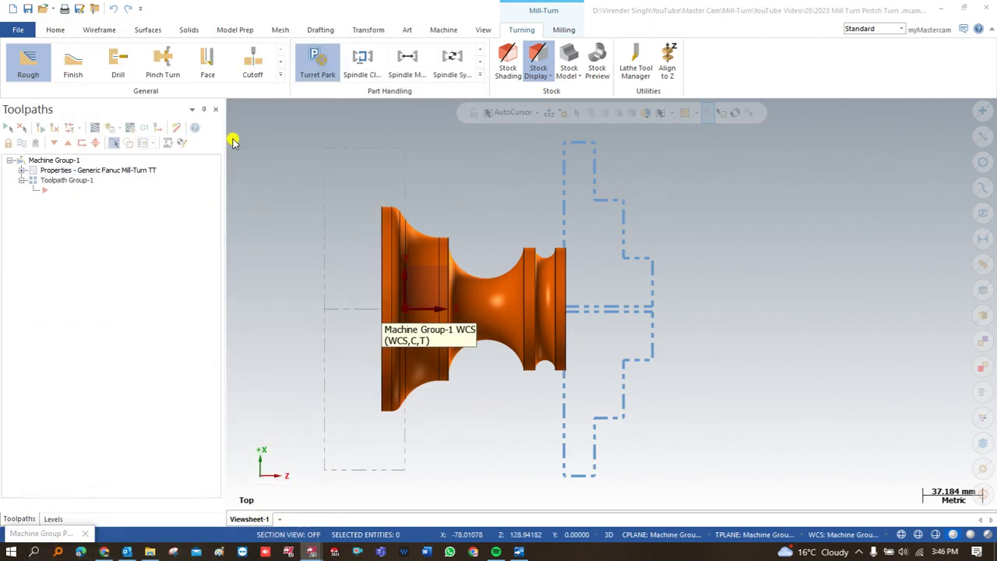
pyautogui.click(87, 104)
pyautogui.click(59, 105)
pyautogui.click(228, 248)
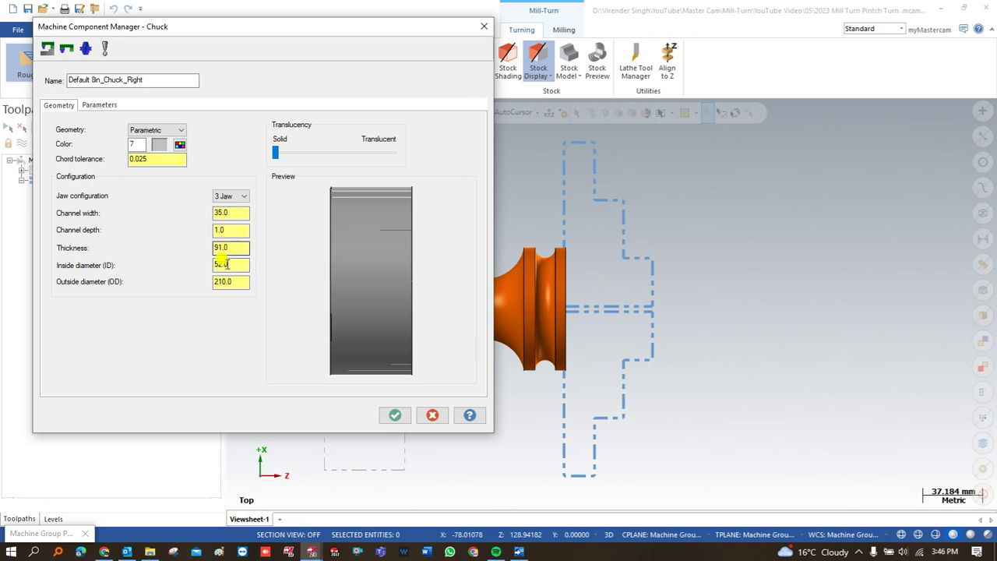
pyautogui.click(223, 265)
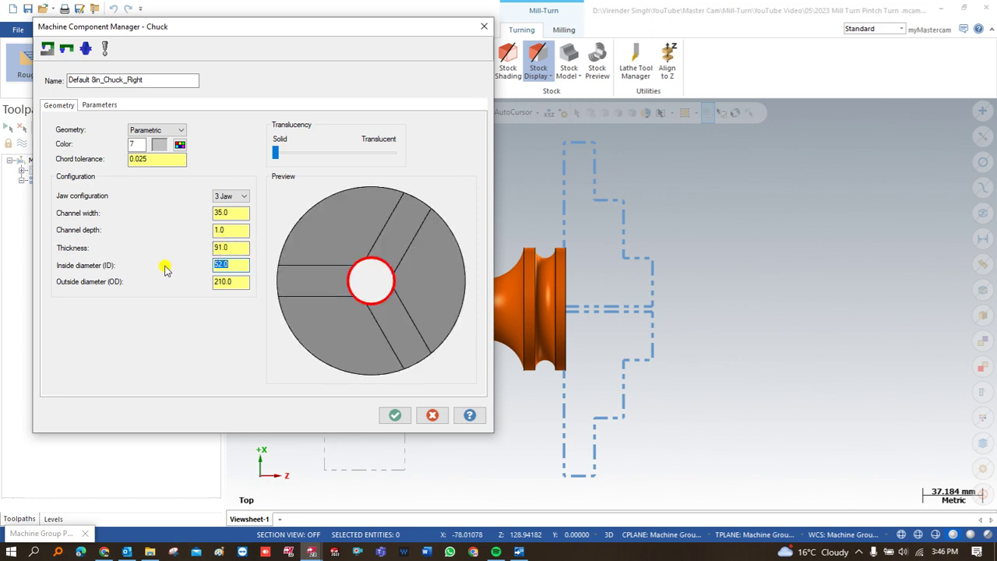
pyautogui.write('80')
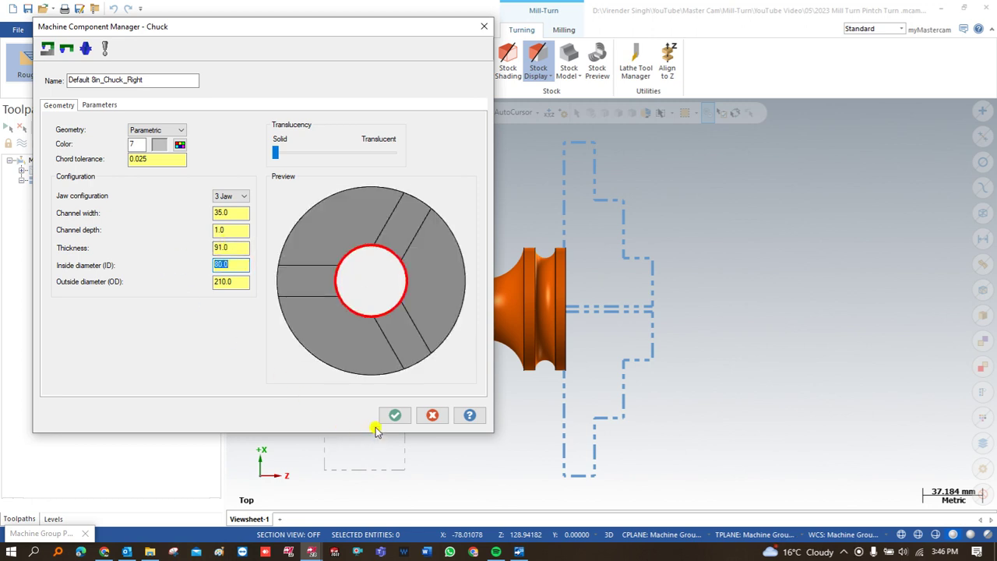
pyautogui.click(395, 414)
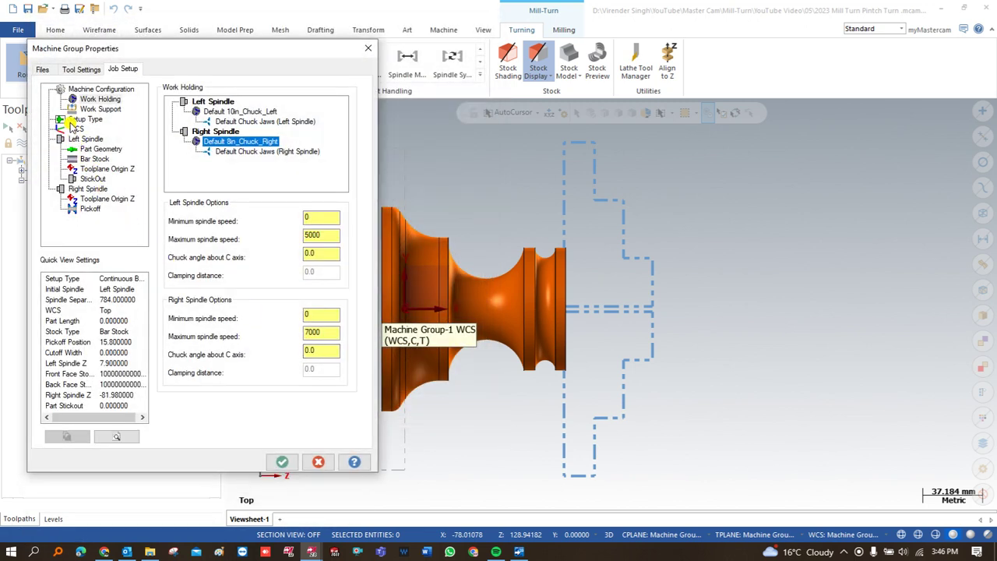
pyautogui.click(75, 120)
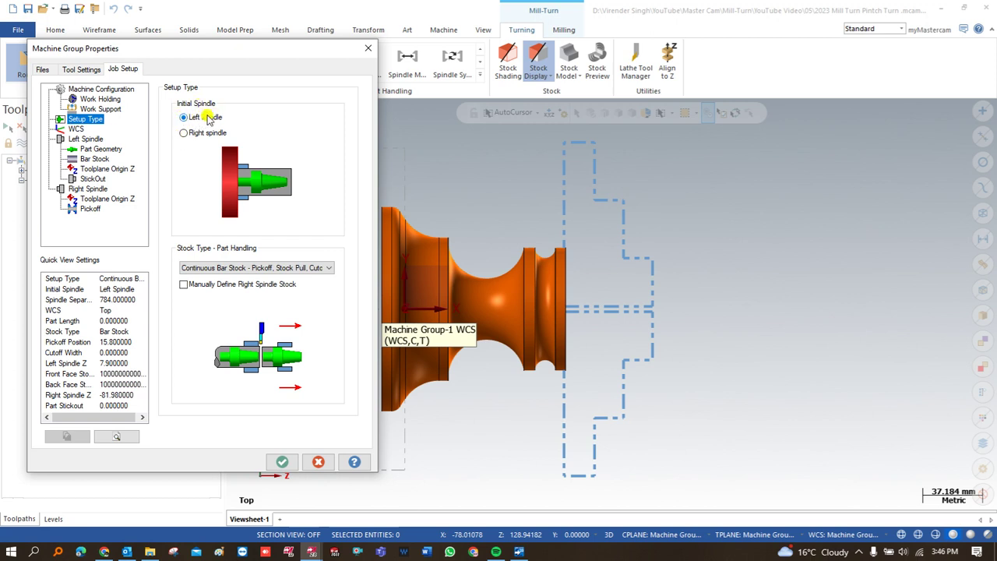
# Choose Single Pieces of Stock - Pickoff for part handling, then show the Part Geometry settings
pyautogui.click(217, 270)
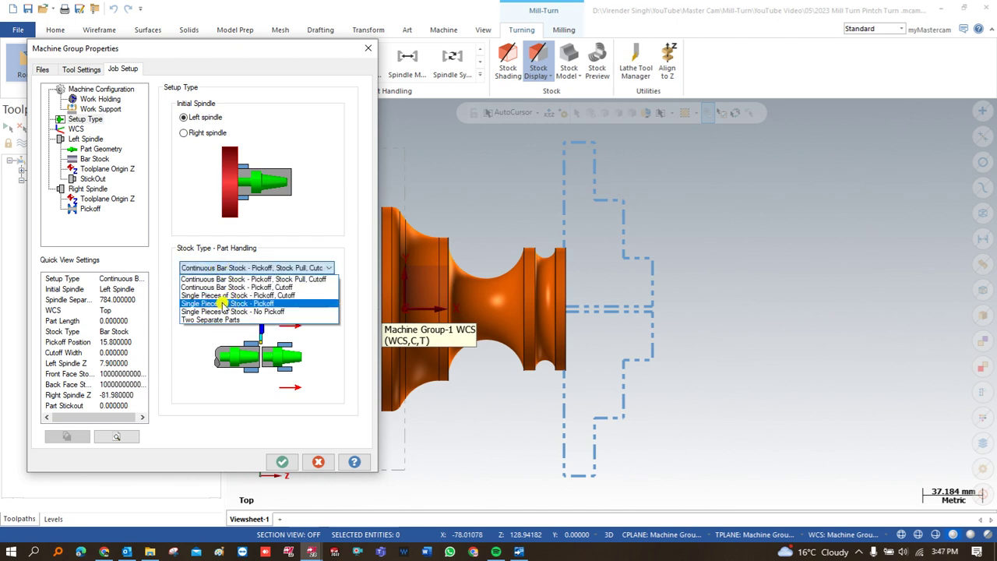
pyautogui.click(224, 303)
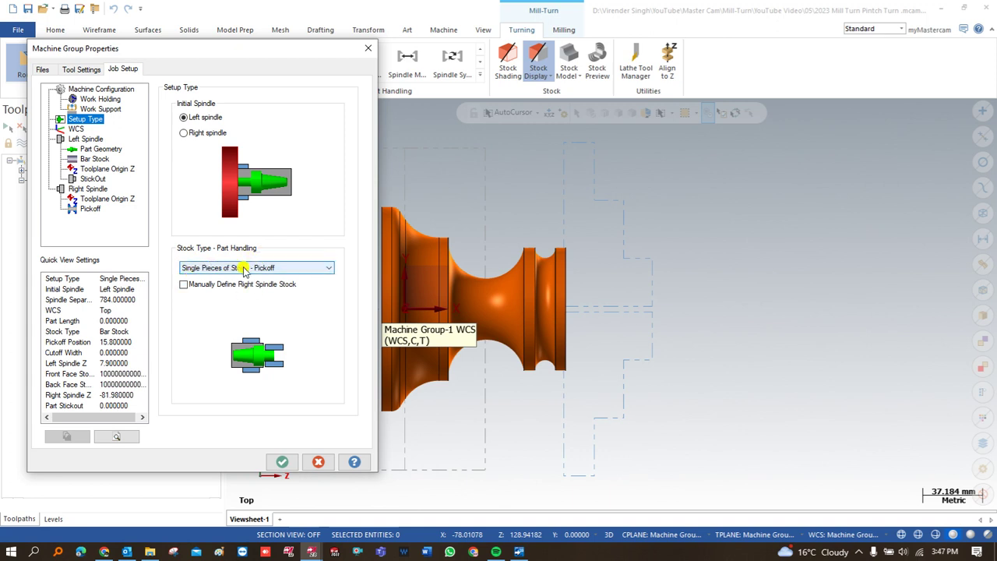
pyautogui.click(98, 149)
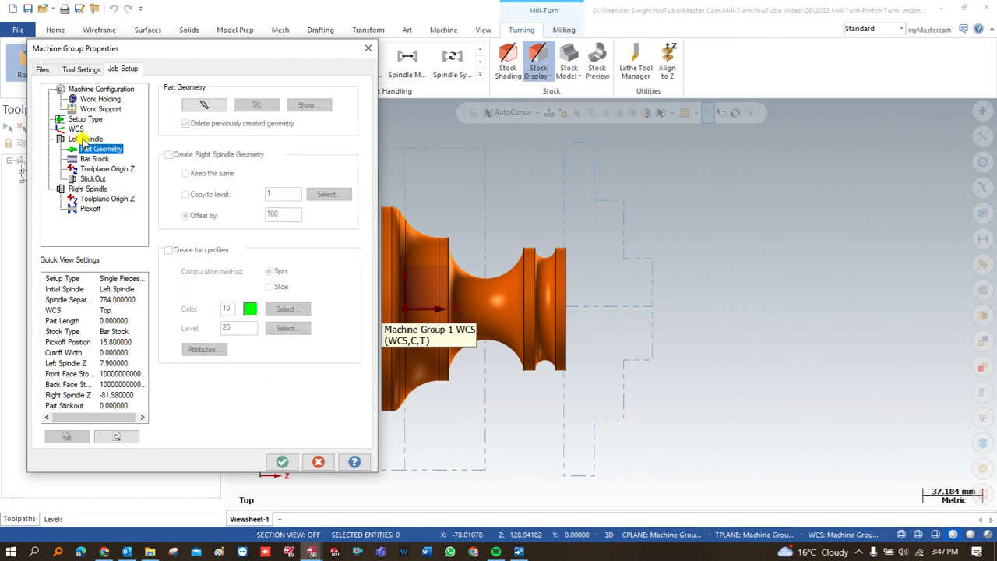
# Set the part solid as part geometry and create a right-spindle copy of it
pyautogui.click(204, 104)
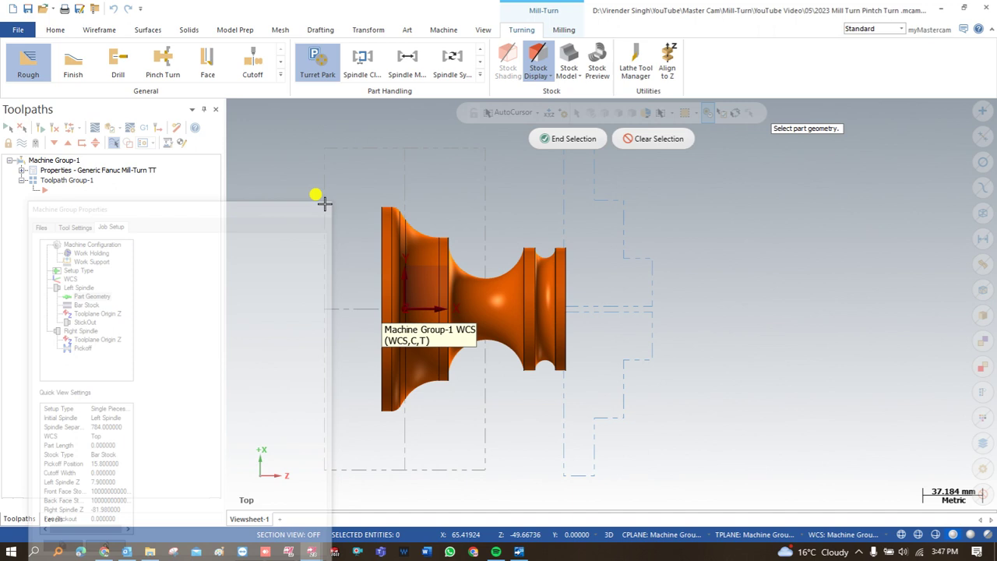
pyautogui.click(383, 216)
pyautogui.click(568, 137)
pyautogui.click(169, 154)
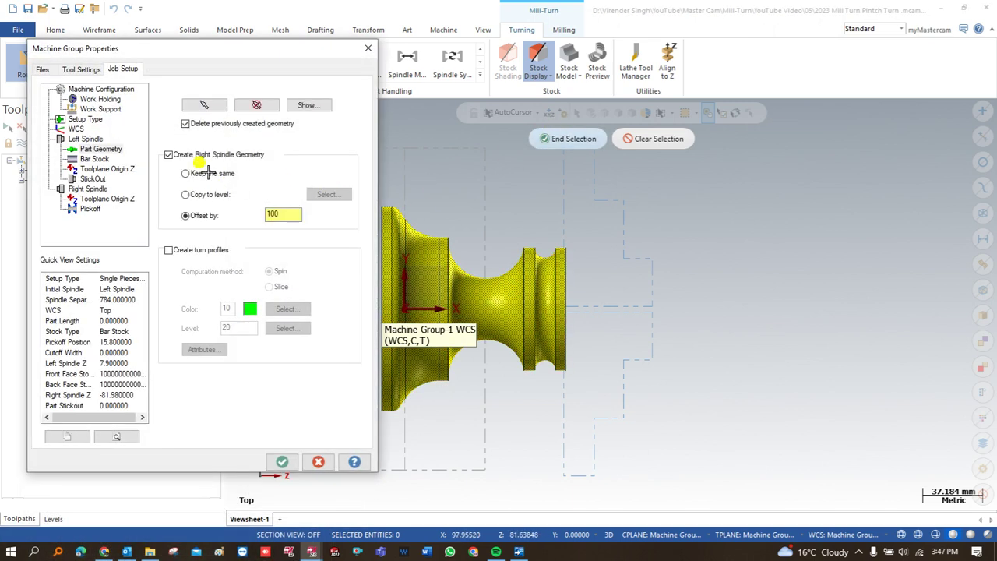
pyautogui.click(168, 250)
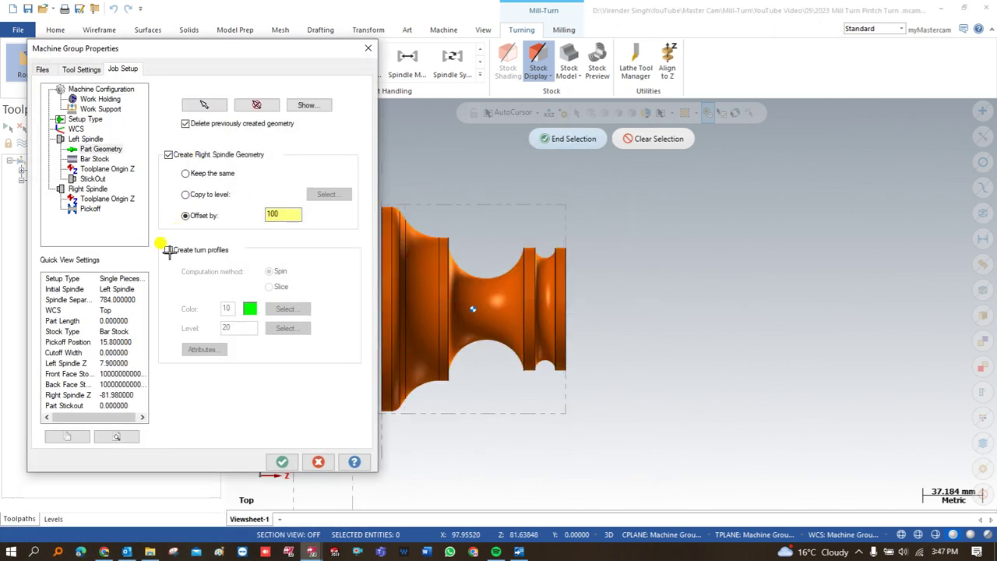
# Give the bar stock 1.0 extra outside-diameter, face and back stock
pyautogui.click(93, 158)
pyautogui.click(262, 179)
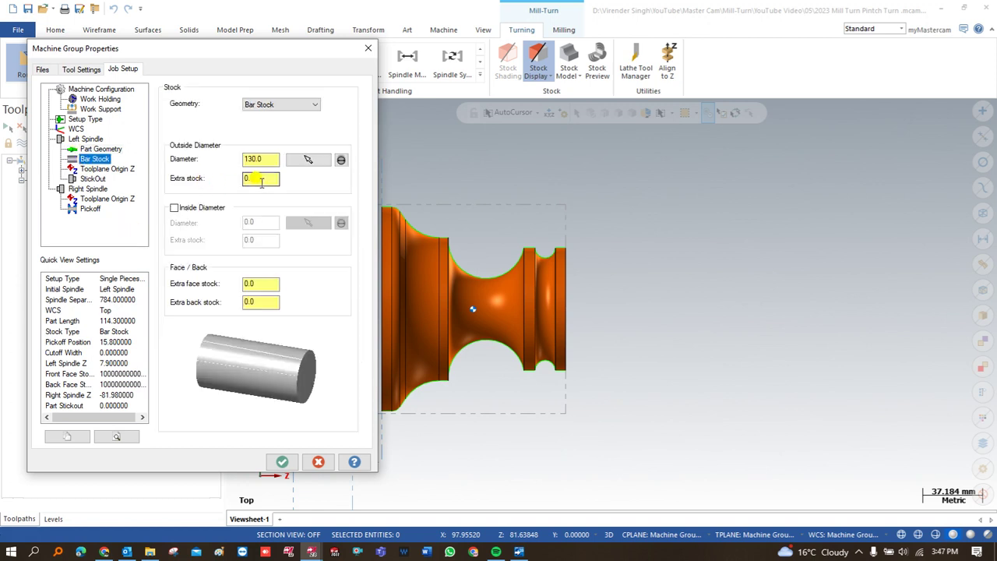
pyautogui.doubleClick(253, 179)
pyautogui.write('1')
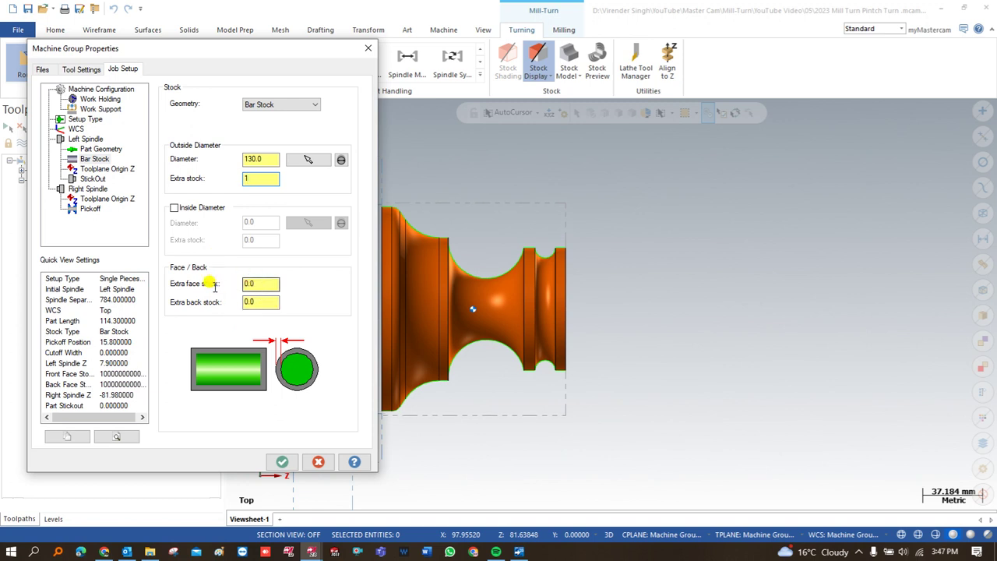
pyautogui.press('Tab')
pyautogui.write('1')
pyautogui.press('Tab')
pyautogui.write('1')
pyautogui.click(92, 168)
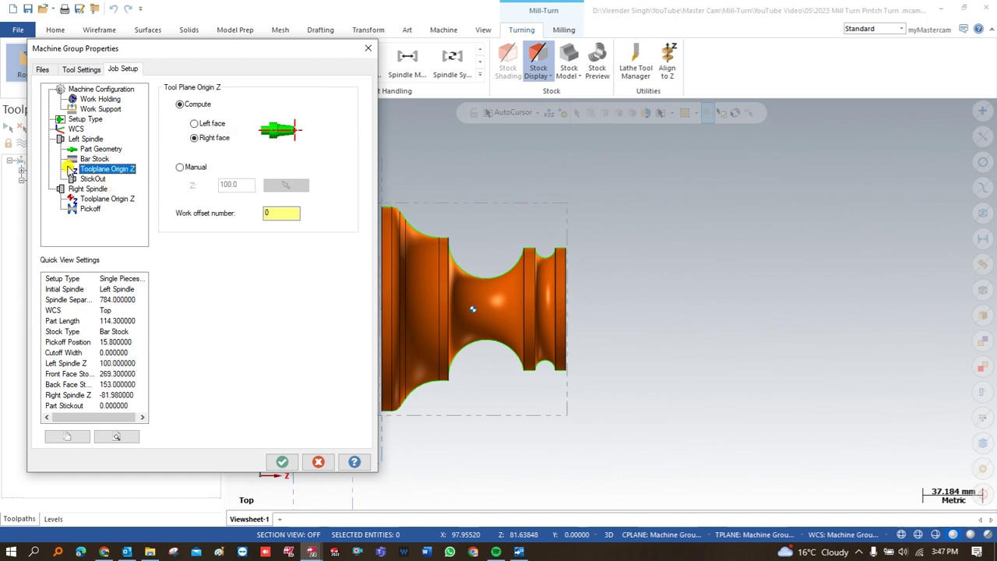
# Set the part stickout's jaw reference to the part's top-left corner using Nearest snap
pyautogui.click(89, 178)
pyautogui.click(184, 168)
pyautogui.scroll(5, 401, 212)
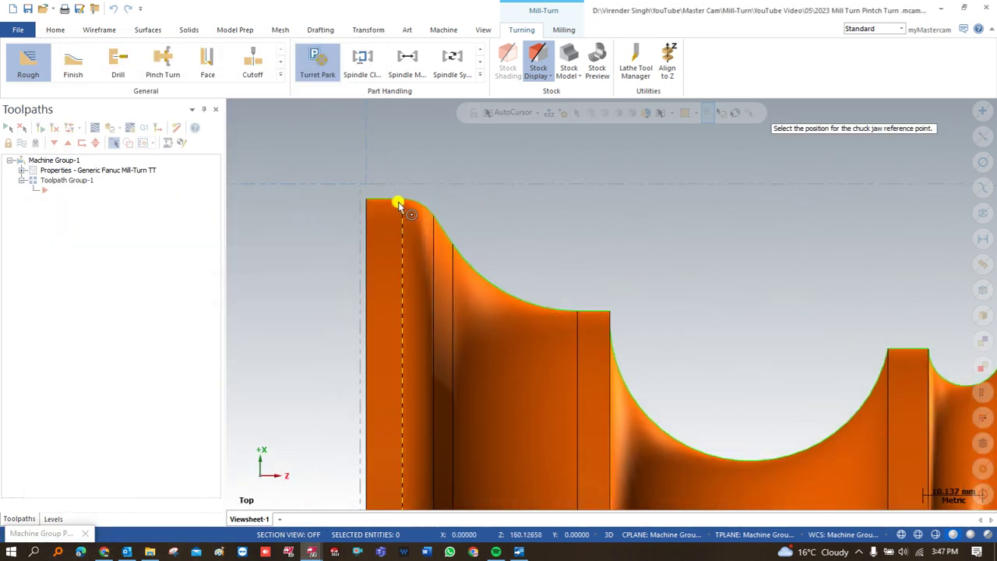
pyautogui.click(537, 113)
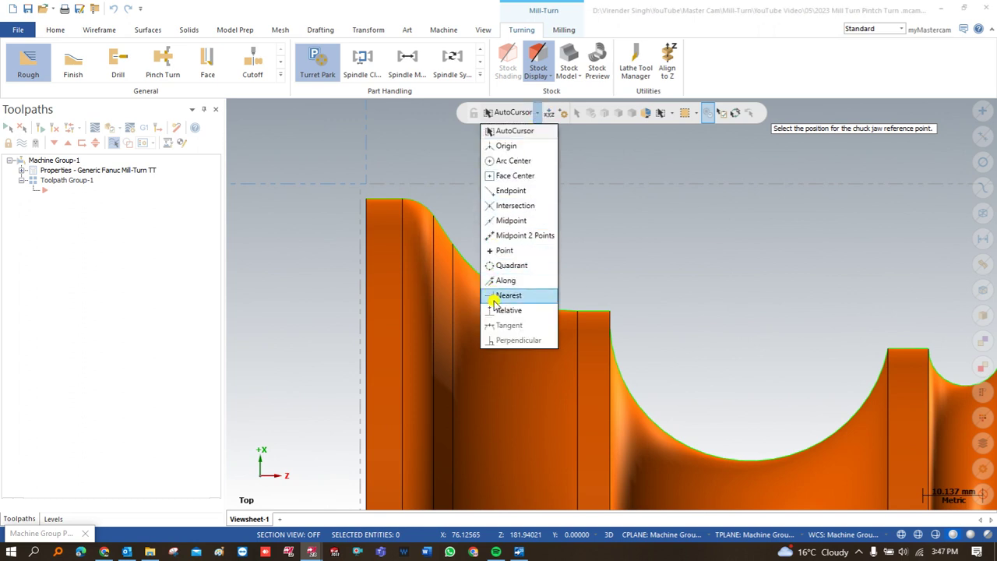
pyautogui.click(506, 295)
pyautogui.scroll(3, 400, 202)
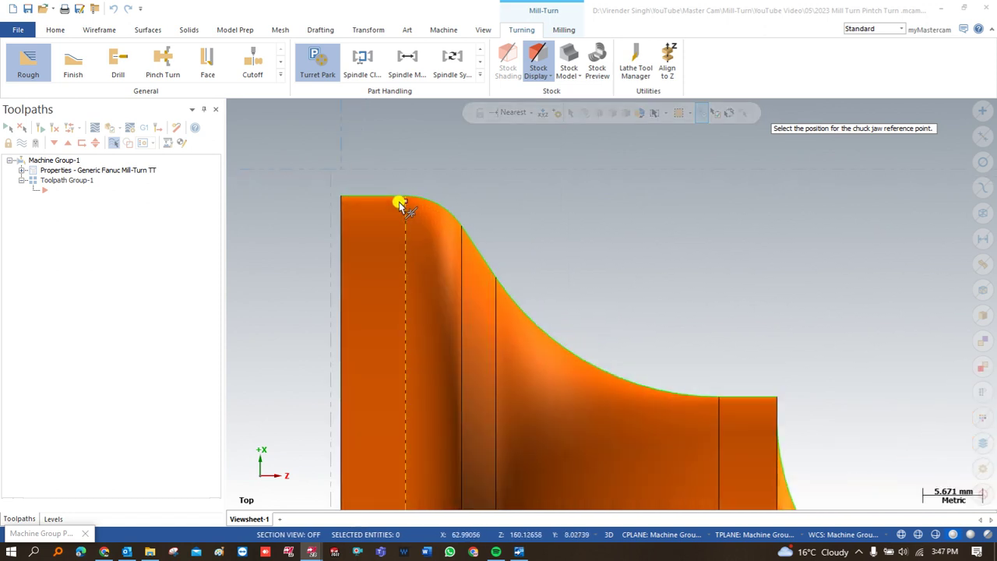
pyautogui.click(400, 197)
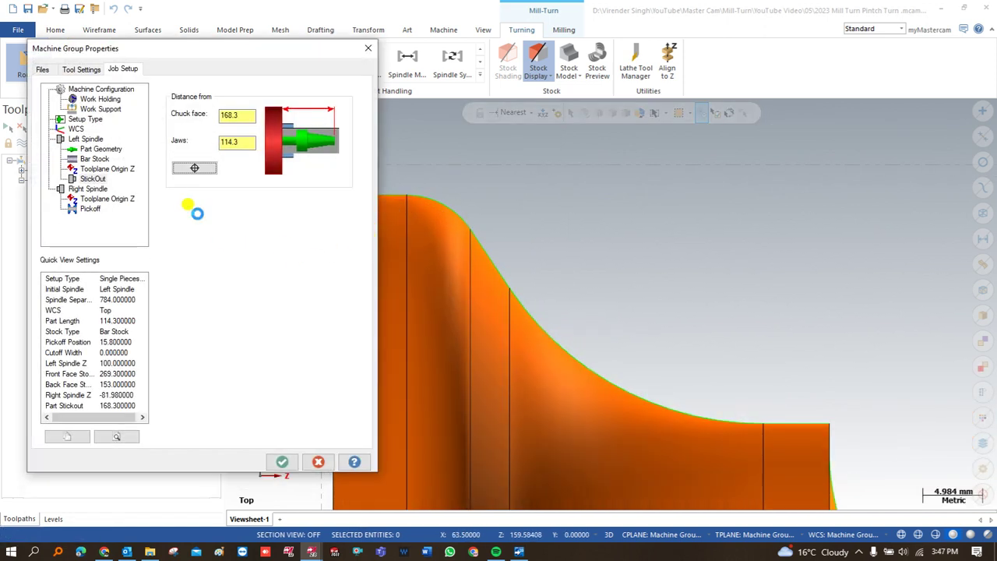
# Pick the step corner as the pickoff Z position, 136.834808 from the chuck face, and accept
pyautogui.click(106, 199)
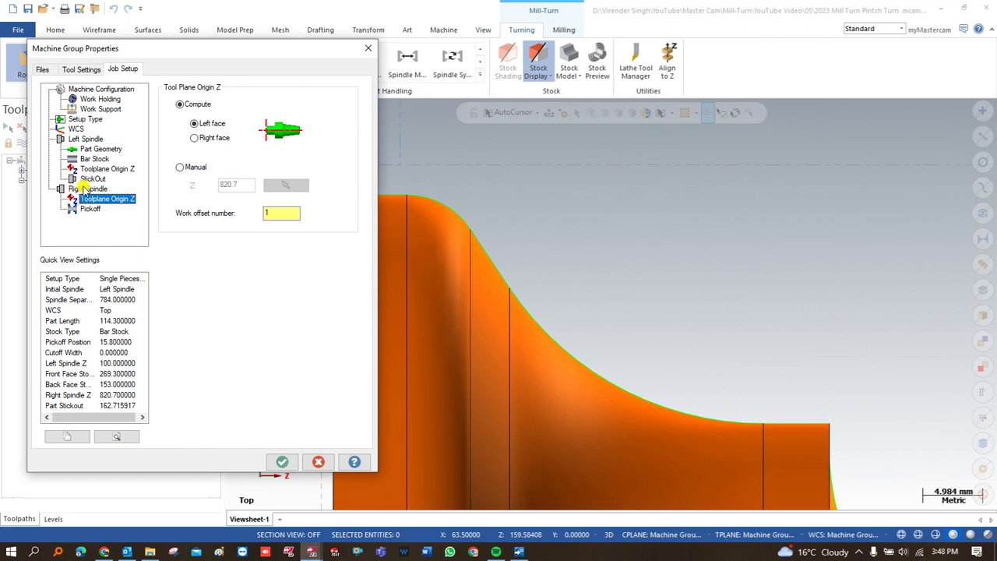
pyautogui.click(82, 209)
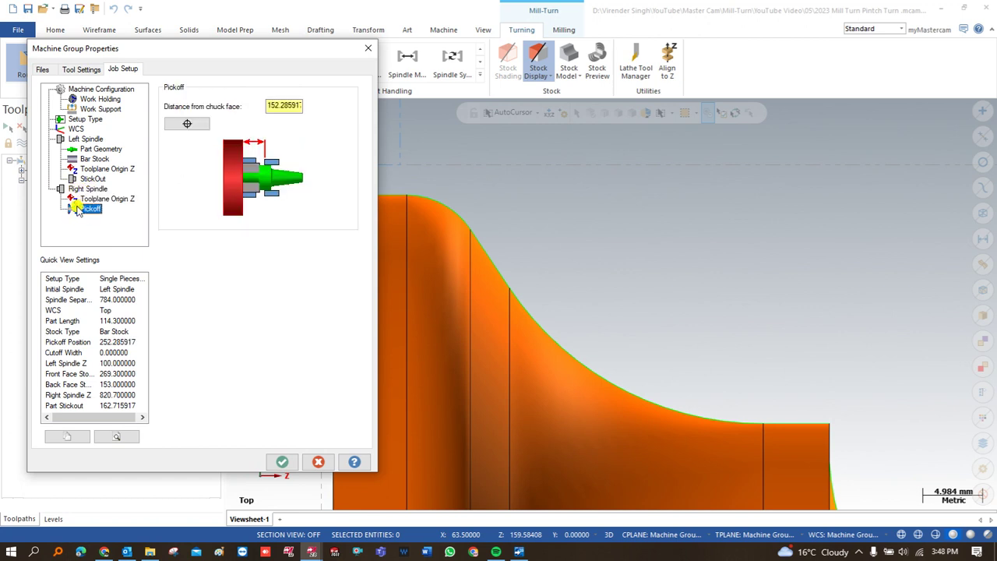
pyautogui.click(187, 129)
pyautogui.scroll(-3, 349, 169)
pyautogui.scroll(1, 767, 296)
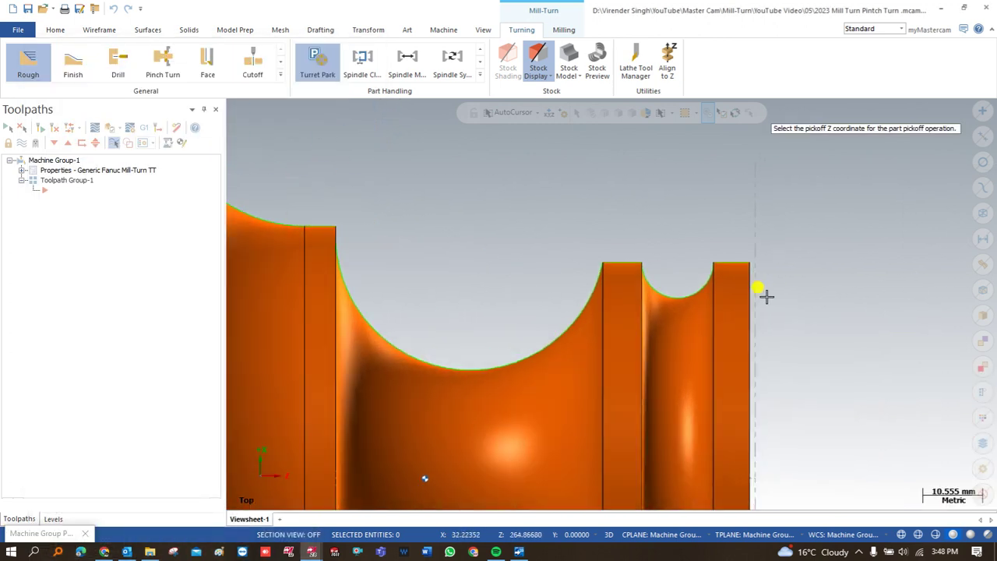
pyautogui.scroll(1, 598, 262)
pyautogui.click(601, 258)
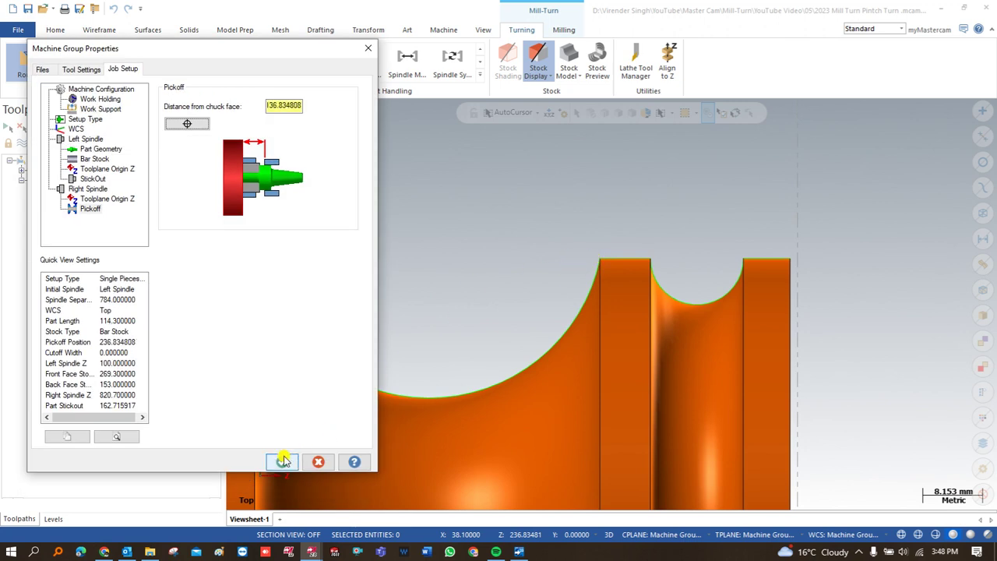
pyautogui.click(282, 461)
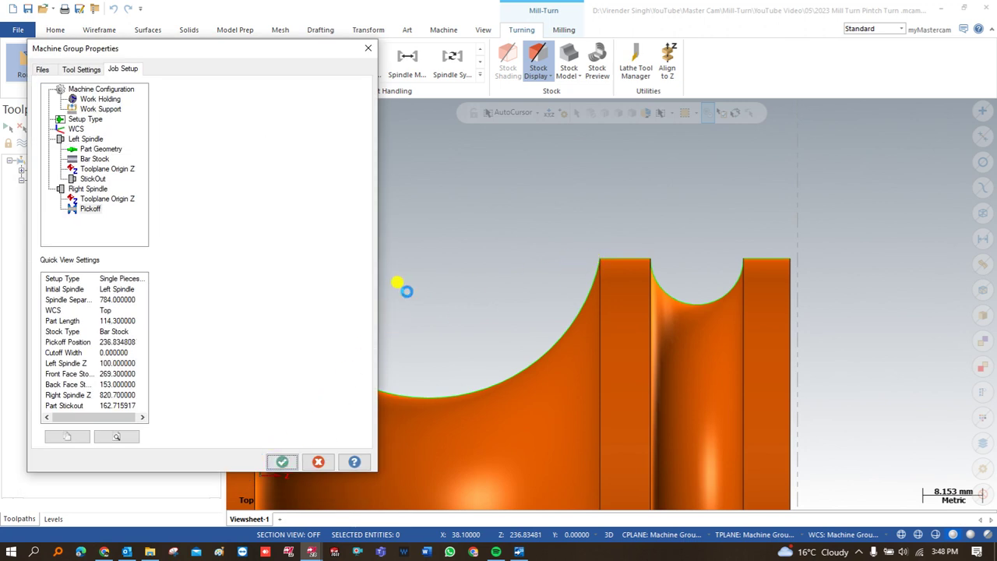
# Zoom out to view the part on both spindles, then open and close the turning toolpath gallery
pyautogui.scroll(-5, 403, 289)
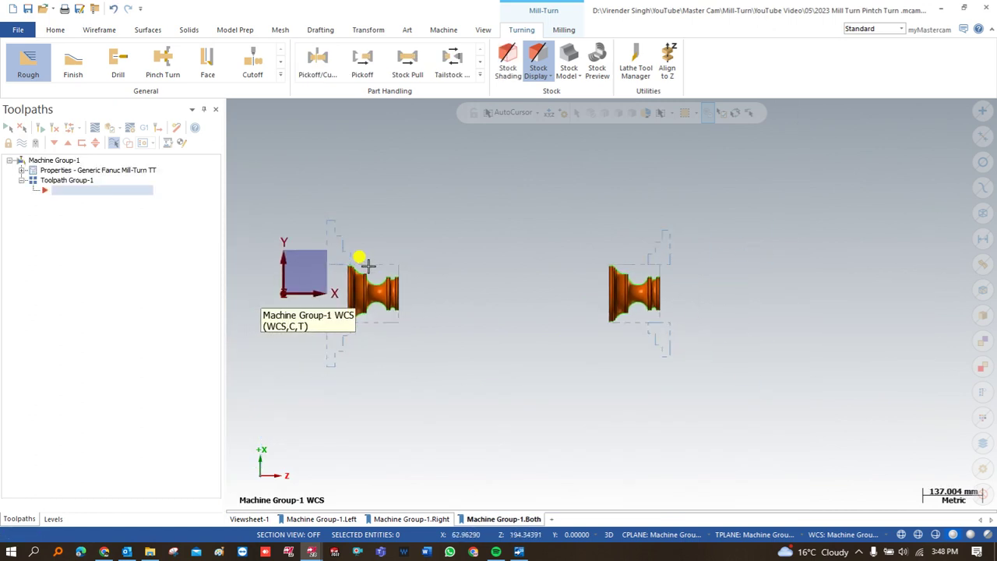
pyautogui.scroll(-1, 411, 277)
pyautogui.scroll(1, 403, 282)
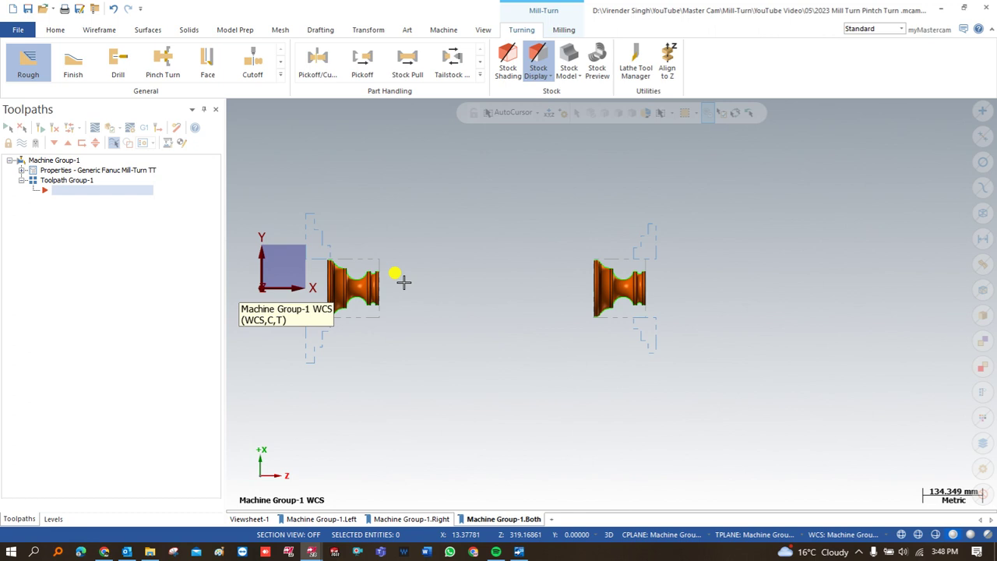
pyautogui.click(281, 74)
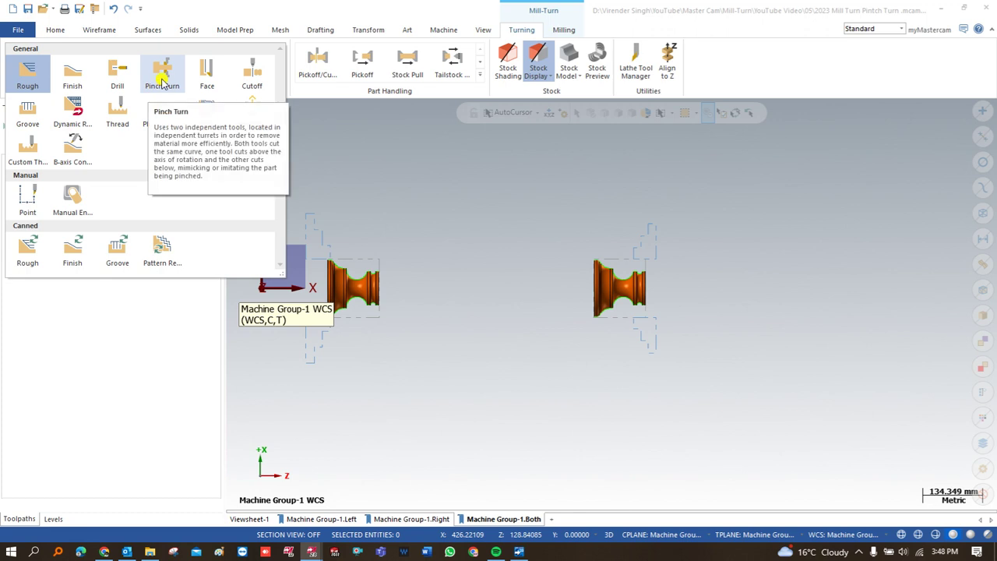
pyautogui.click(453, 227)
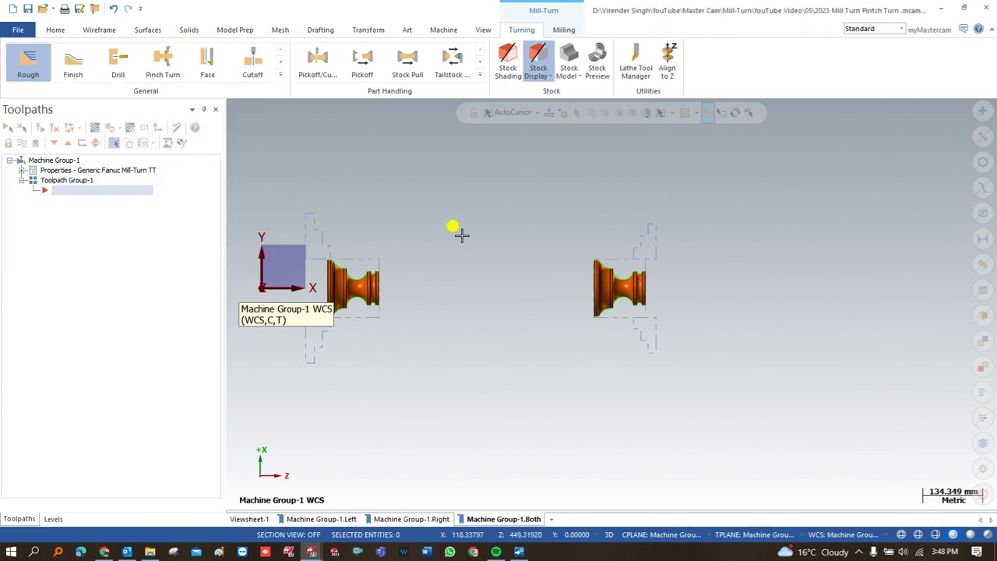